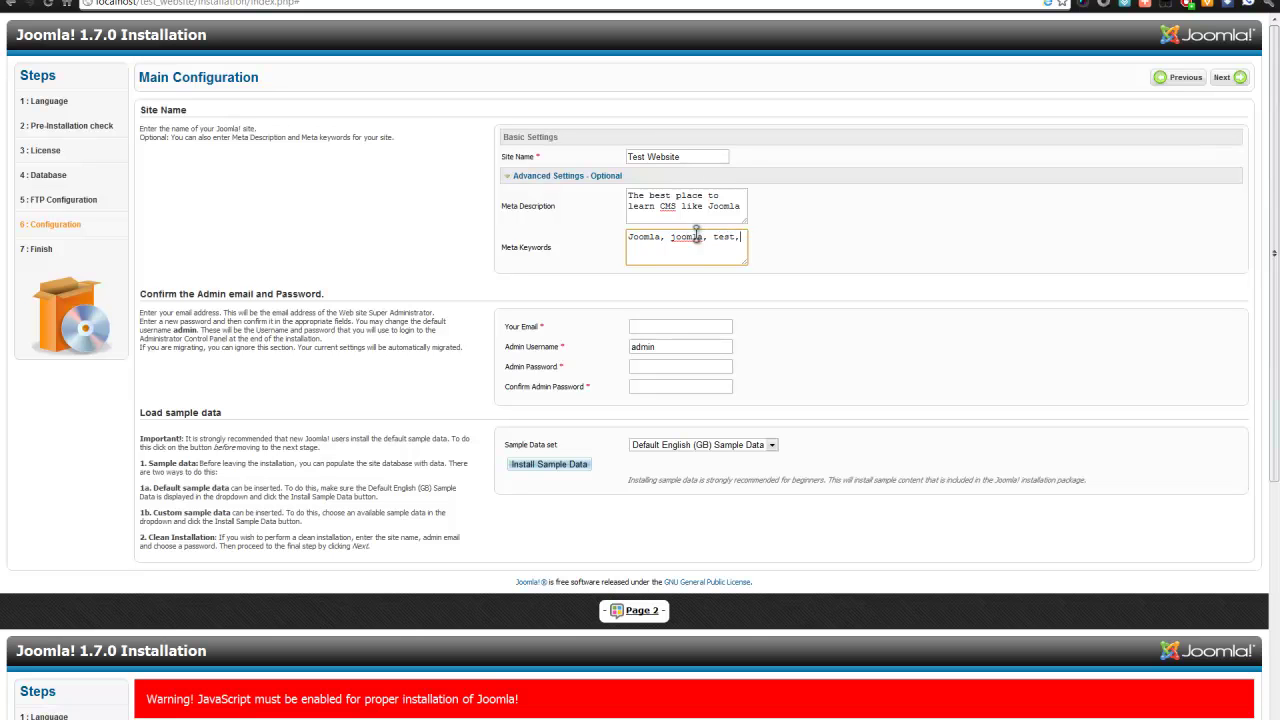
Enter the administrator's e-mail address, then enter the admin password and start confirming it
click(688, 328)
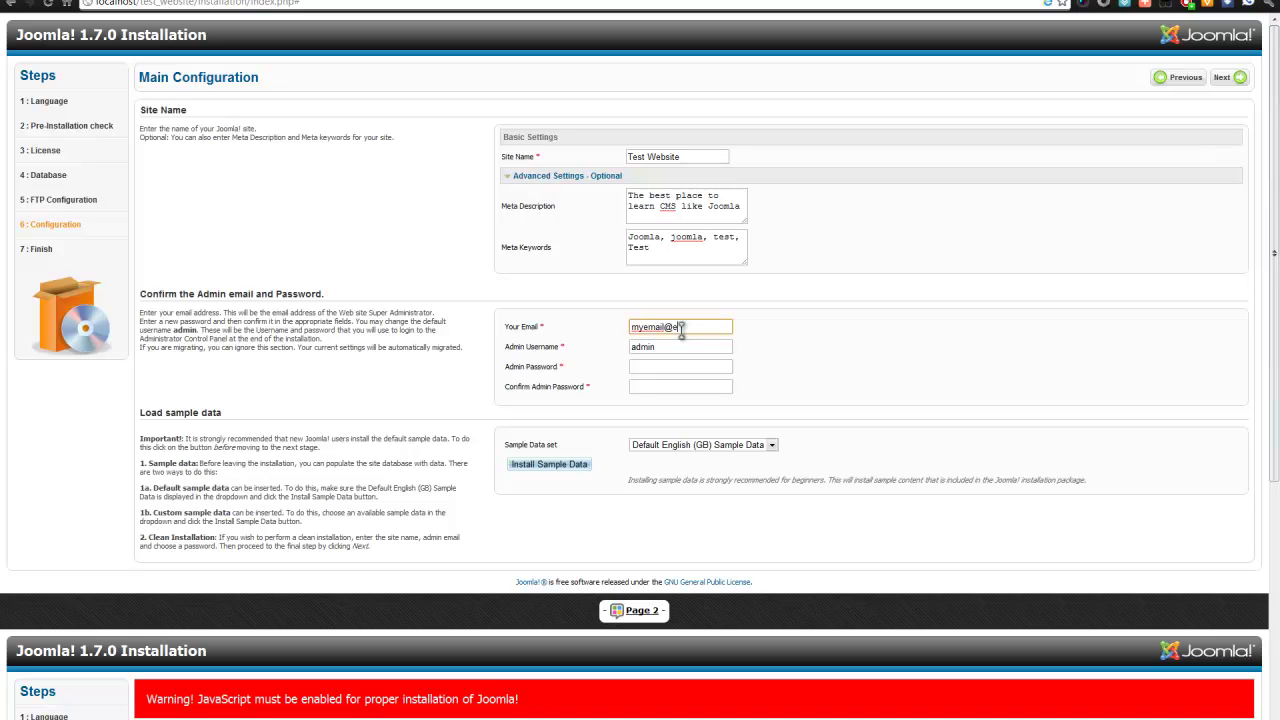
click(679, 347)
click(669, 366)
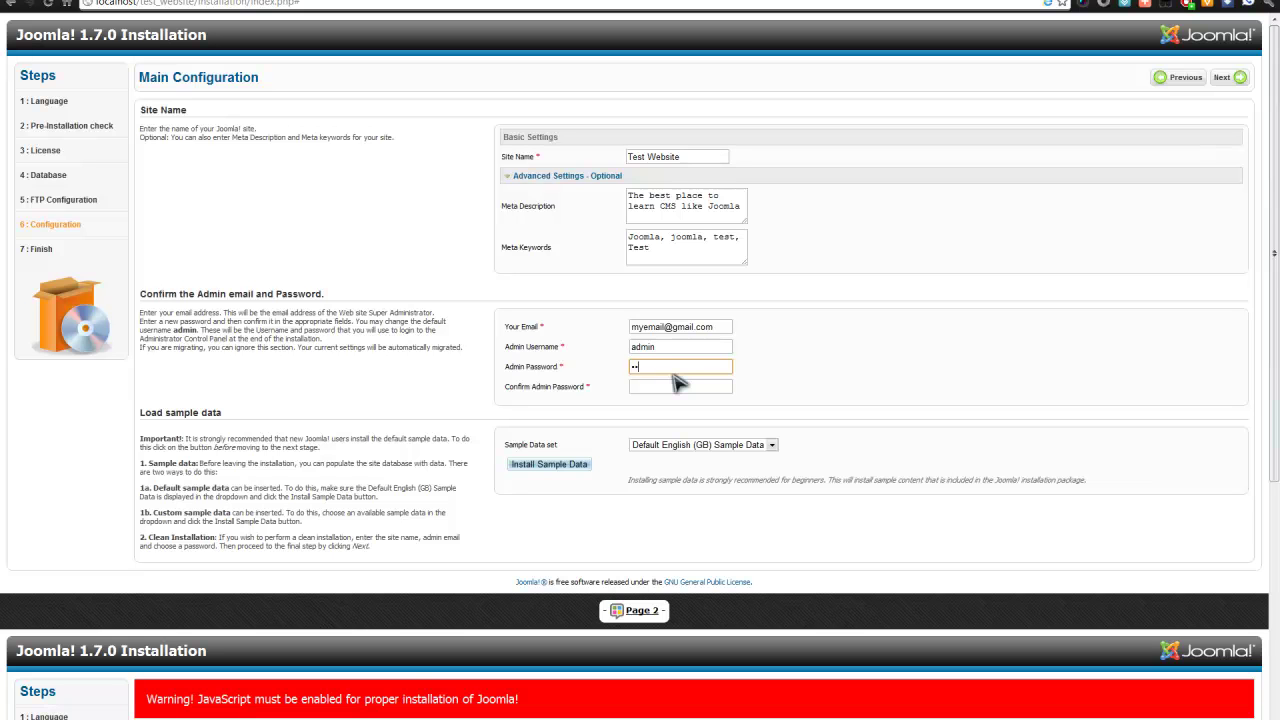
click(676, 386)
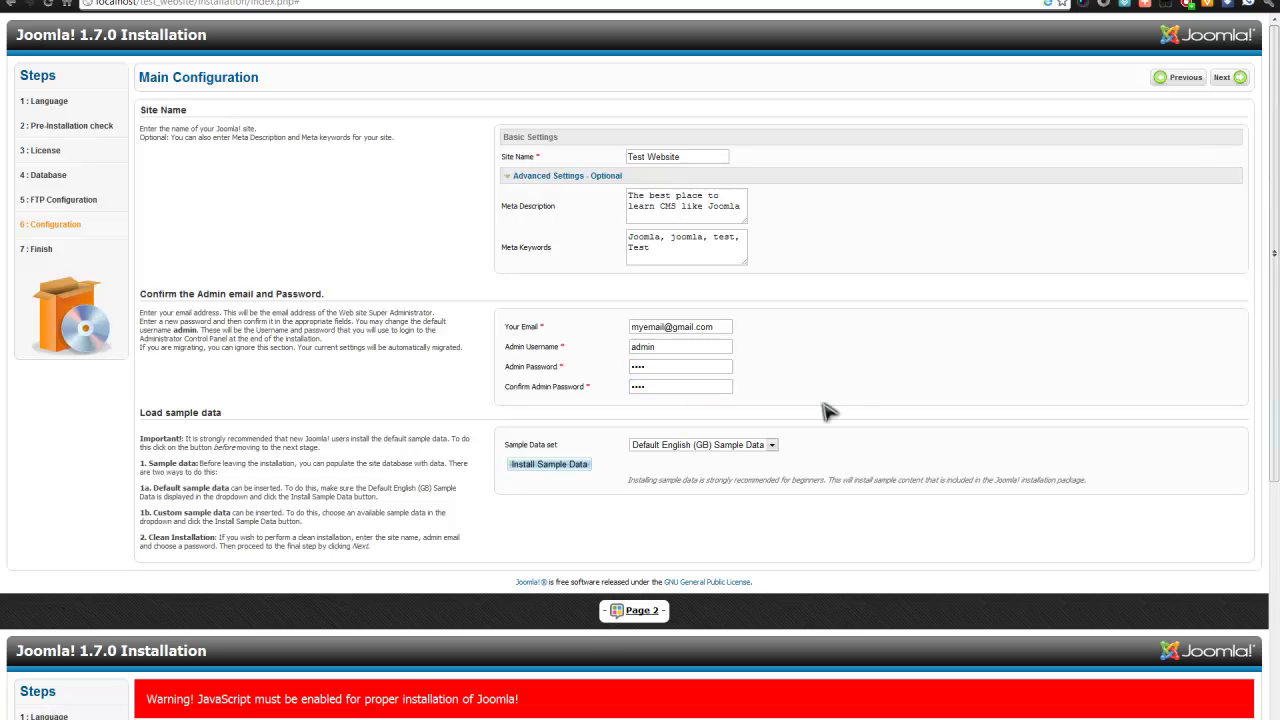
Finish confirming the admin password, then install the Default English (GB) Sample Data set
scroll(797, 428, down, 1)
scroll(597, 394, up, 1)
scroll(594, 394, down, 1)
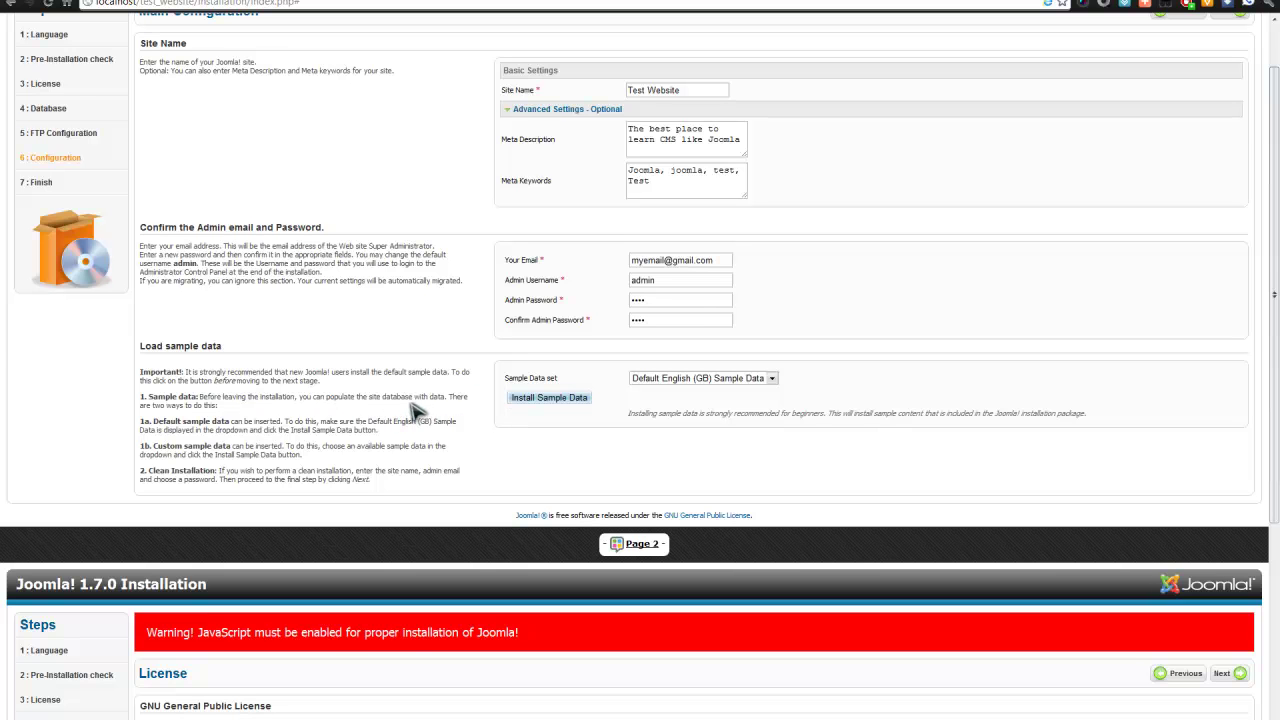
scroll(417, 412, up, 1)
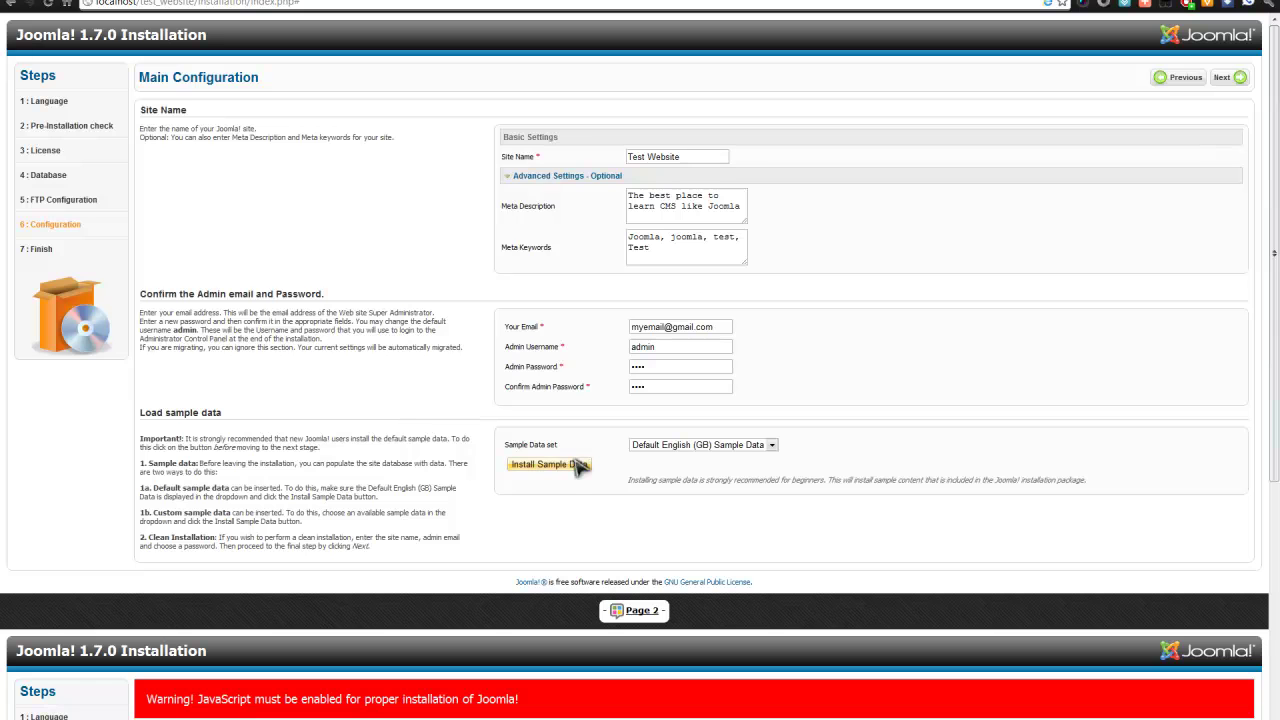
click(722, 446)
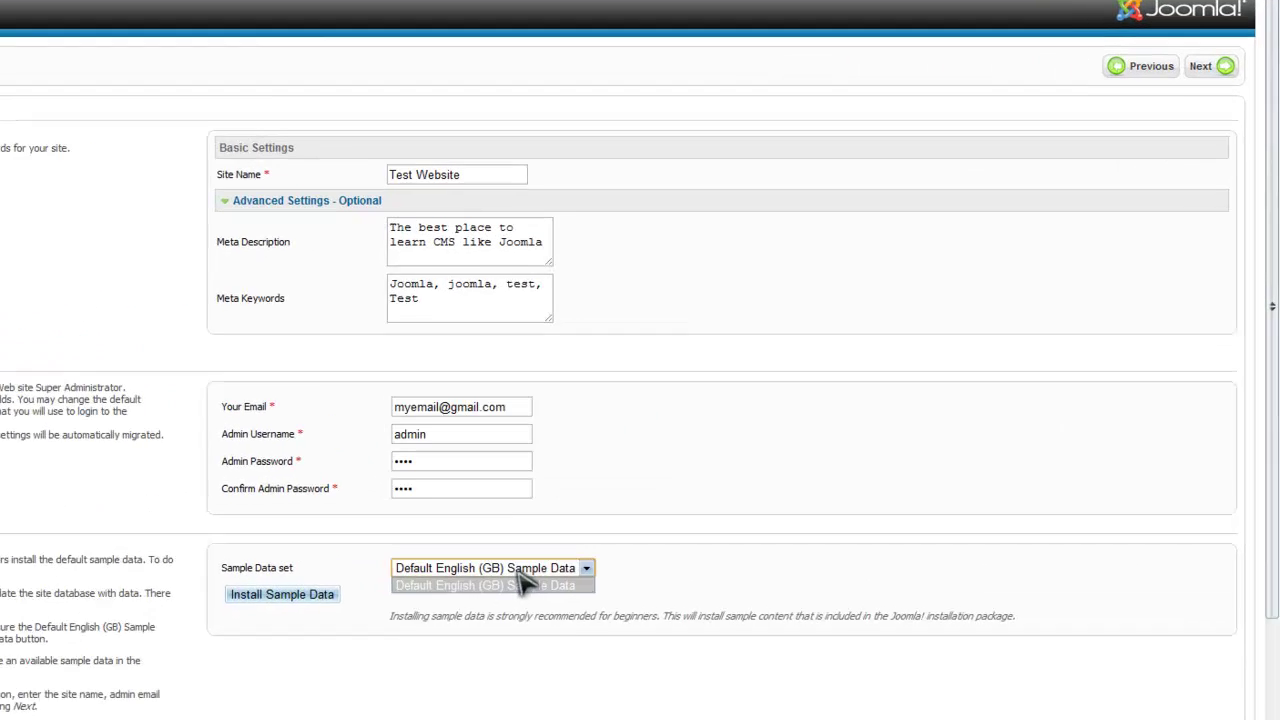
click(522, 584)
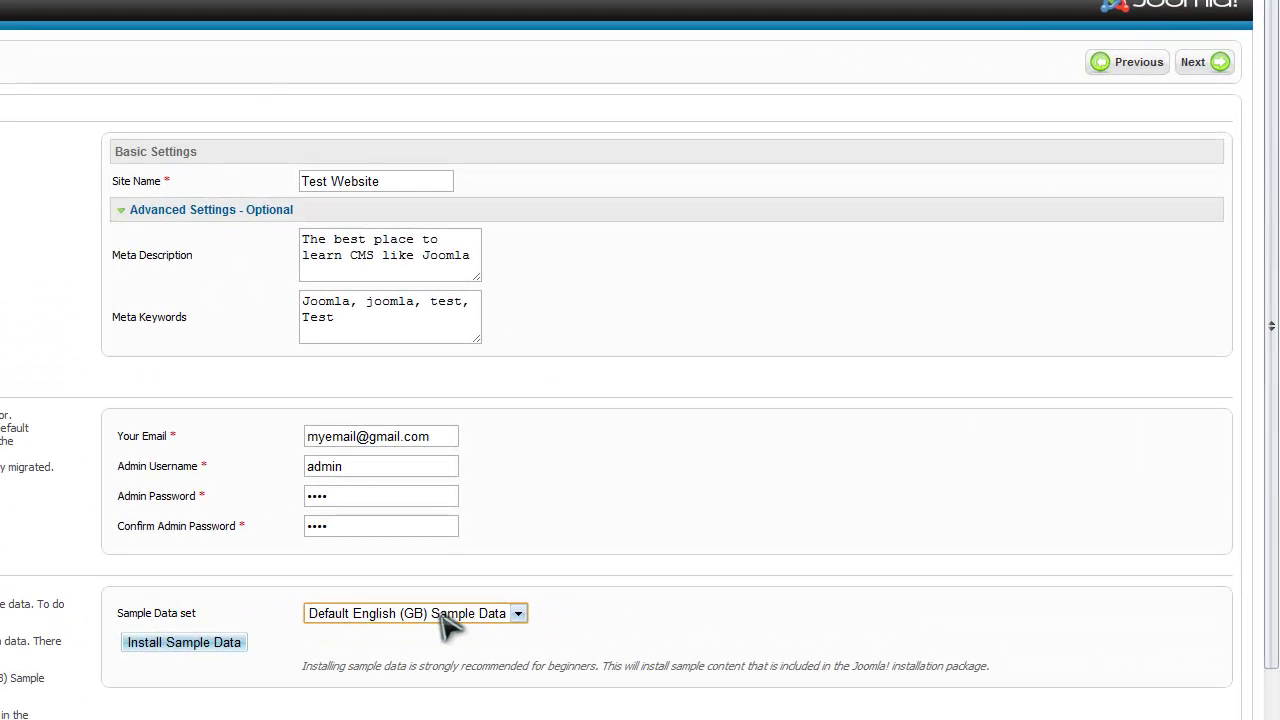
click(313, 595)
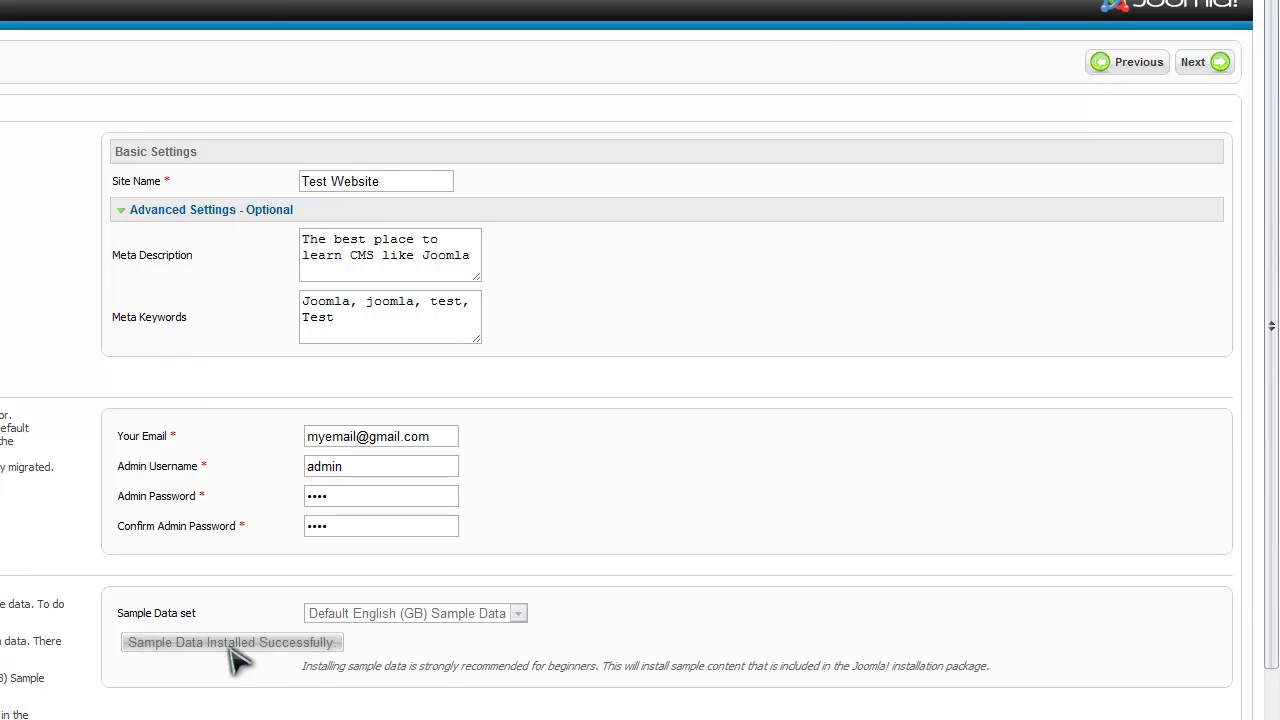
Advance to the Finish step and remove the installation folder
click(1220, 62)
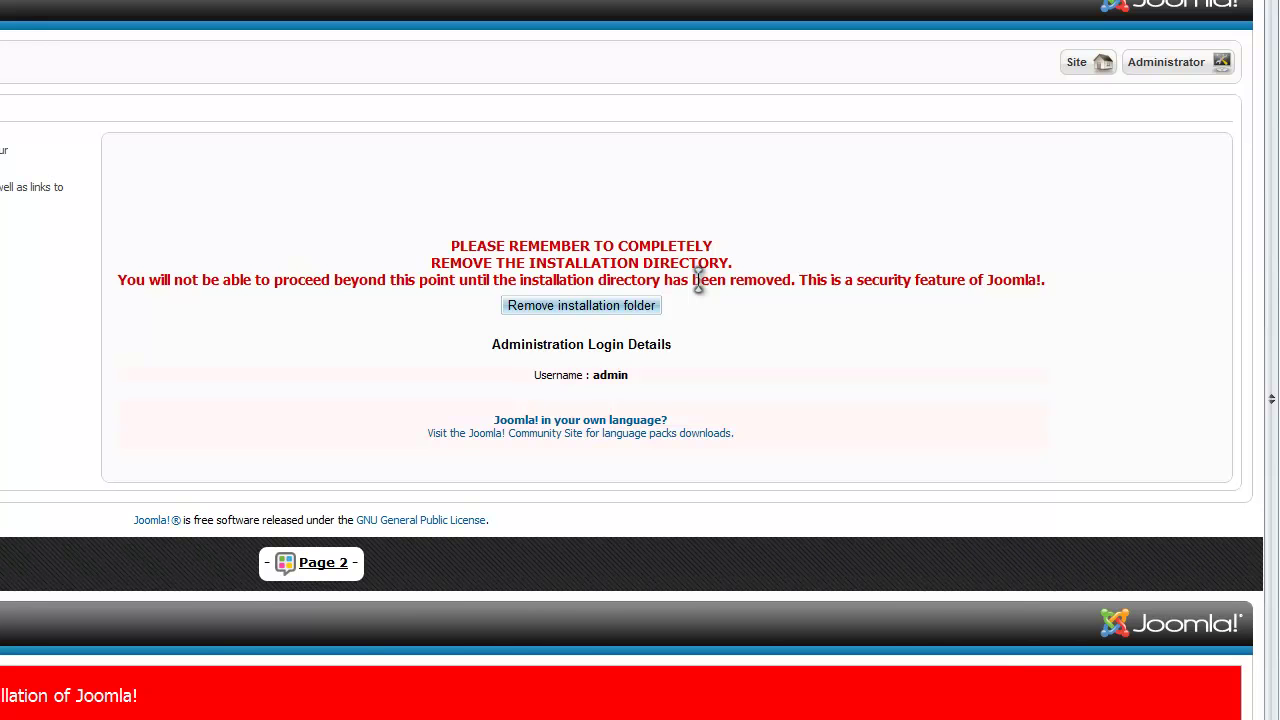
click(628, 310)
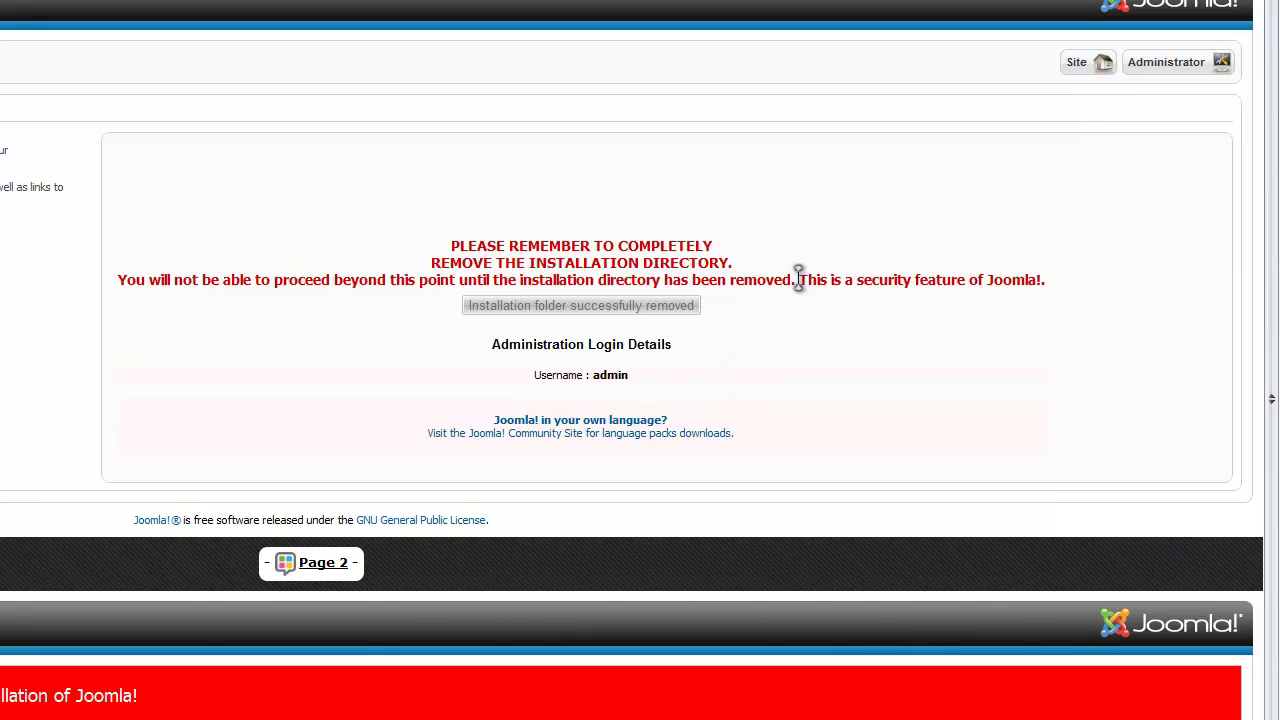
Load the new site's front page and browse its sample welcome content
click(1081, 87)
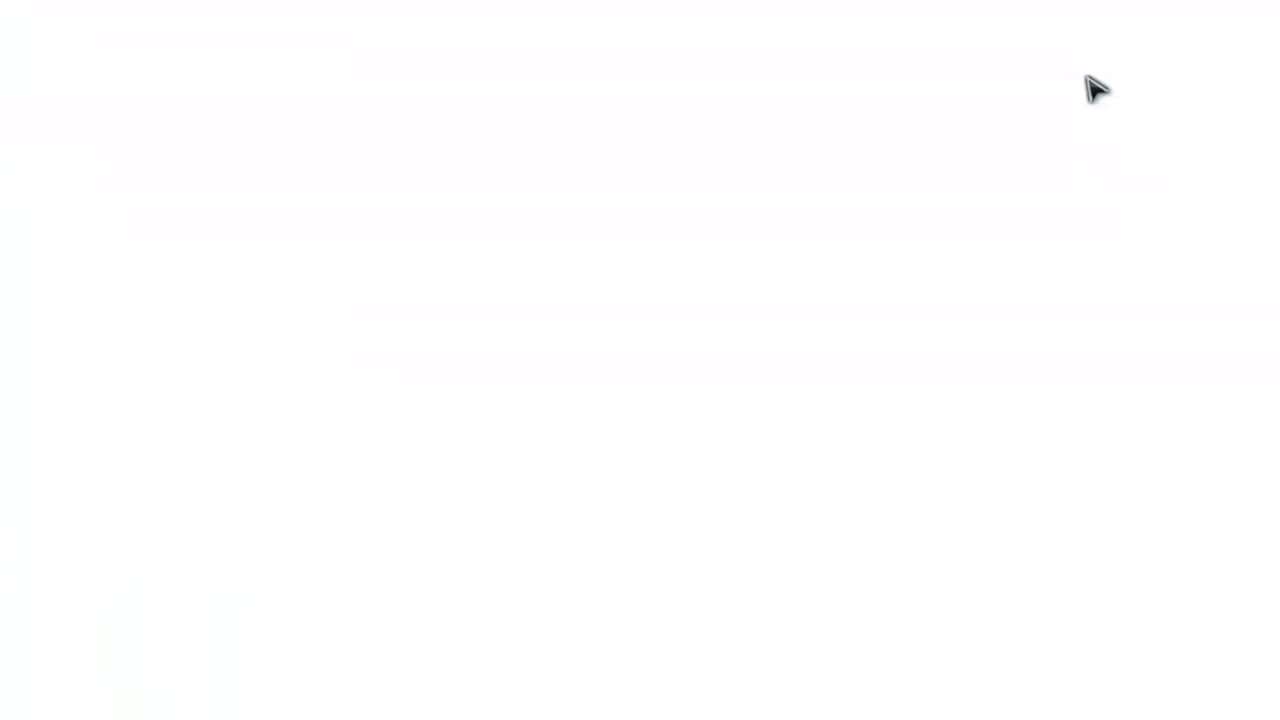
scroll(850, 260, down, 1)
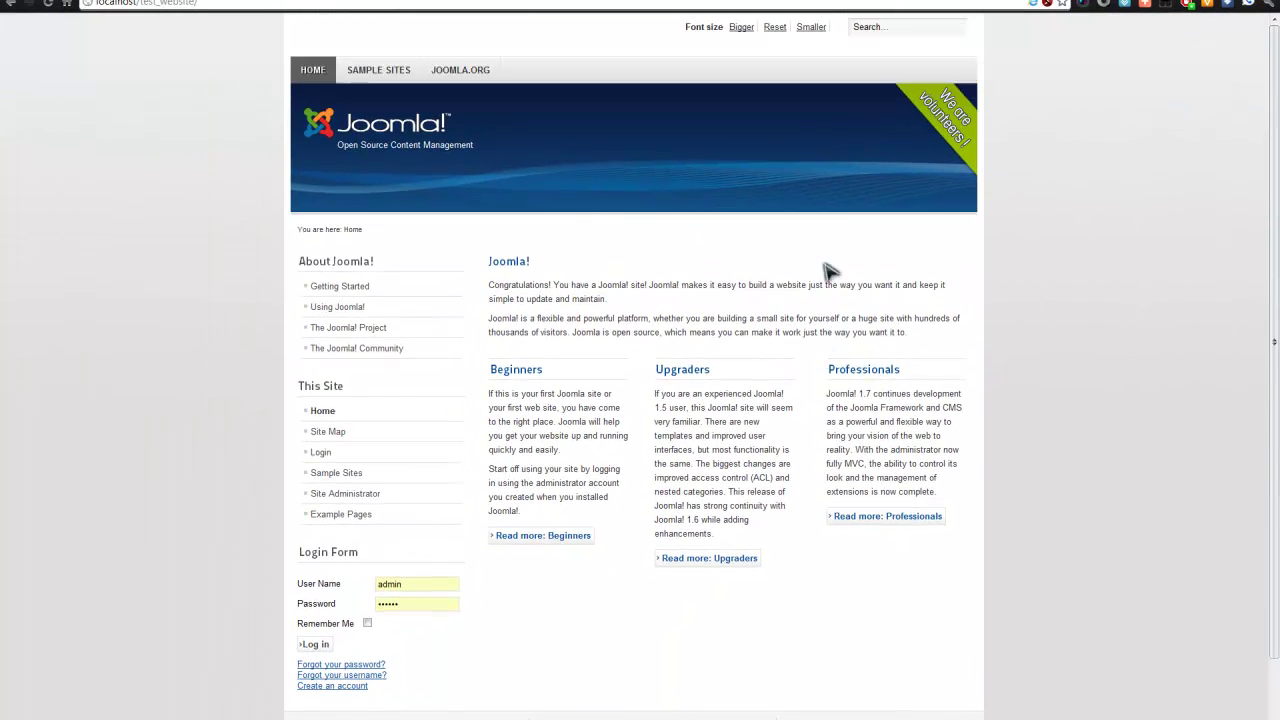
scroll(828, 272, up, 1)
click(360, 78)
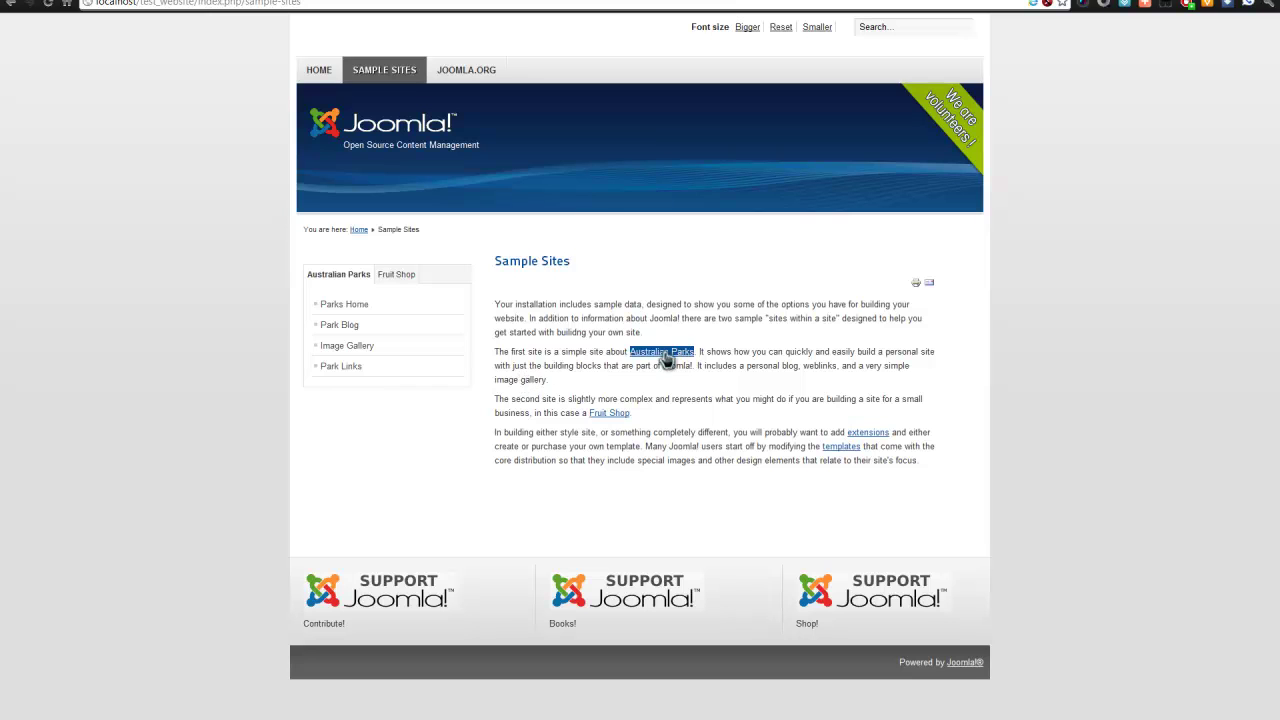
click(410, 276)
click(350, 287)
click(400, 281)
click(350, 280)
click(395, 286)
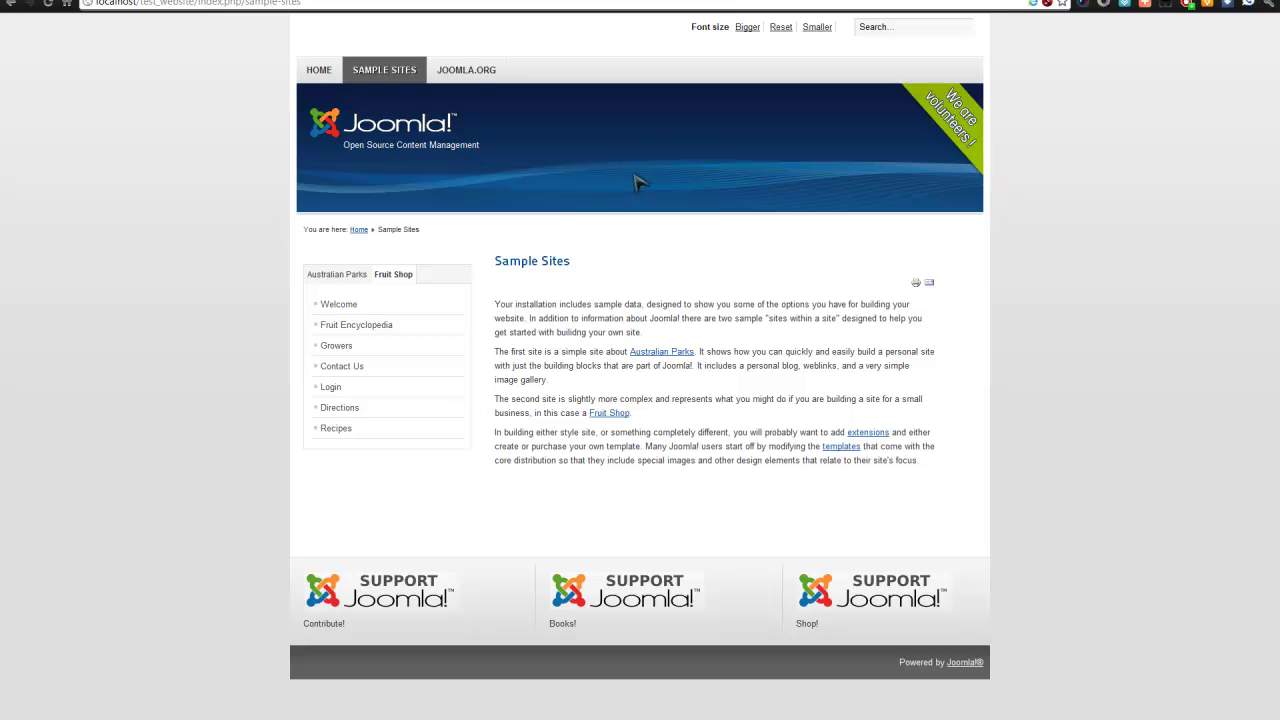
click(333, 80)
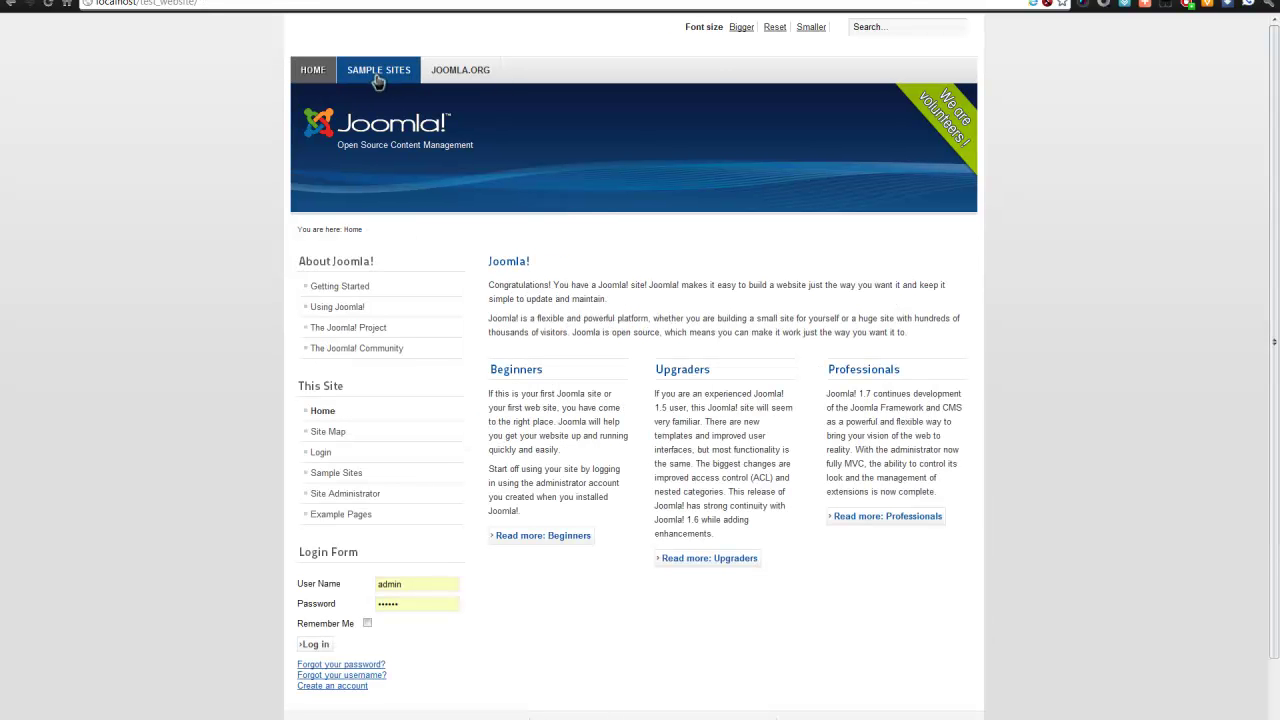
scroll(450, 303, down, 2)
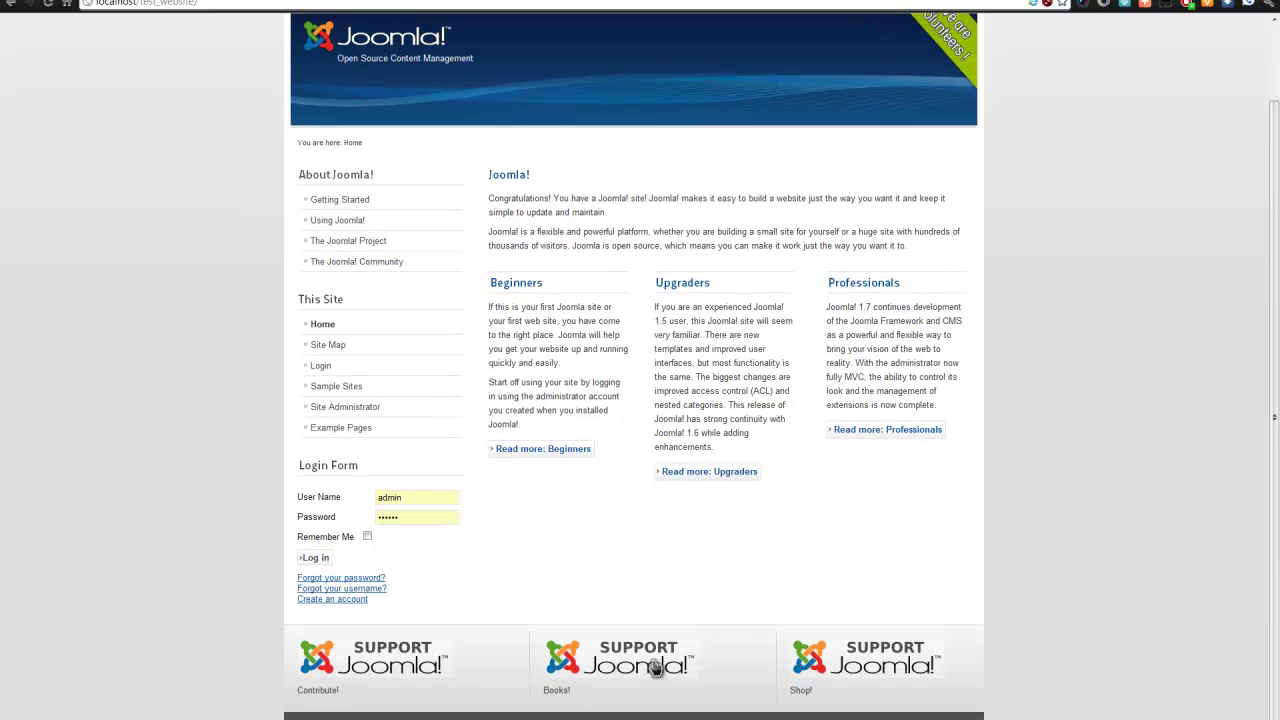
scroll(625, 513, up, 2)
scroll(374, 122, down, 2)
scroll(408, 100, up, 2)
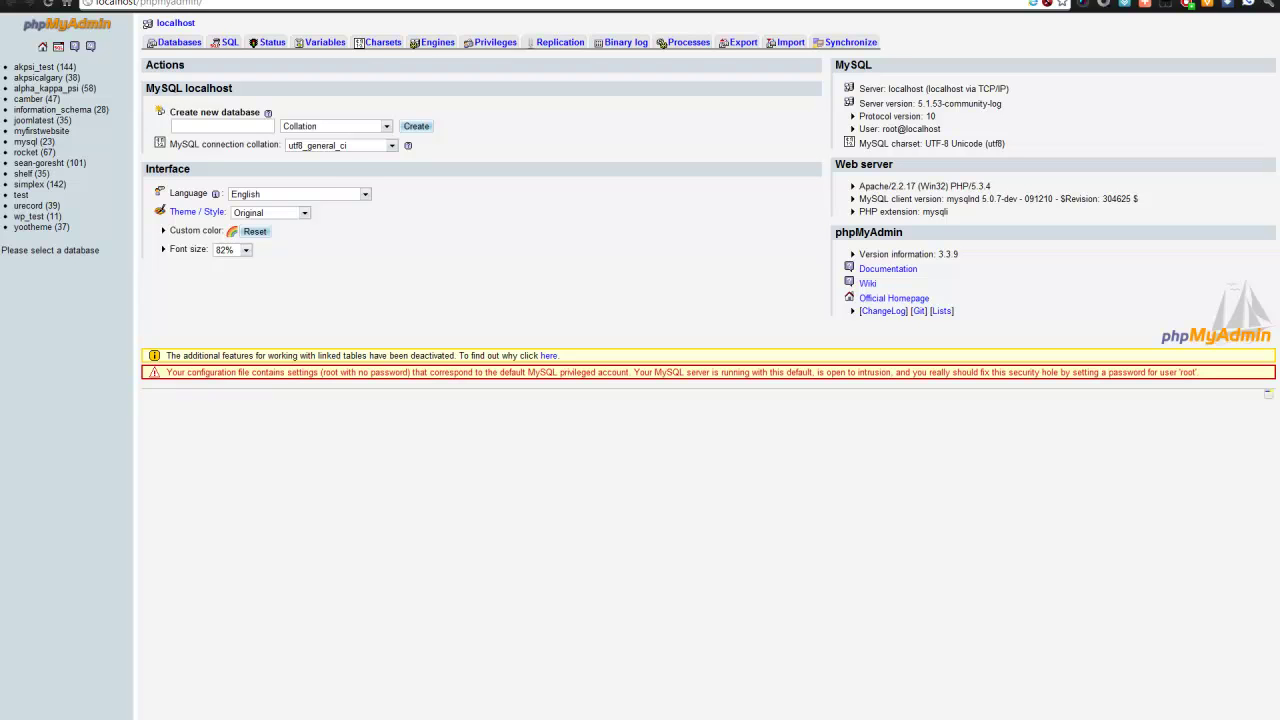
Select the test database and bring up its Export page
click(31, 198)
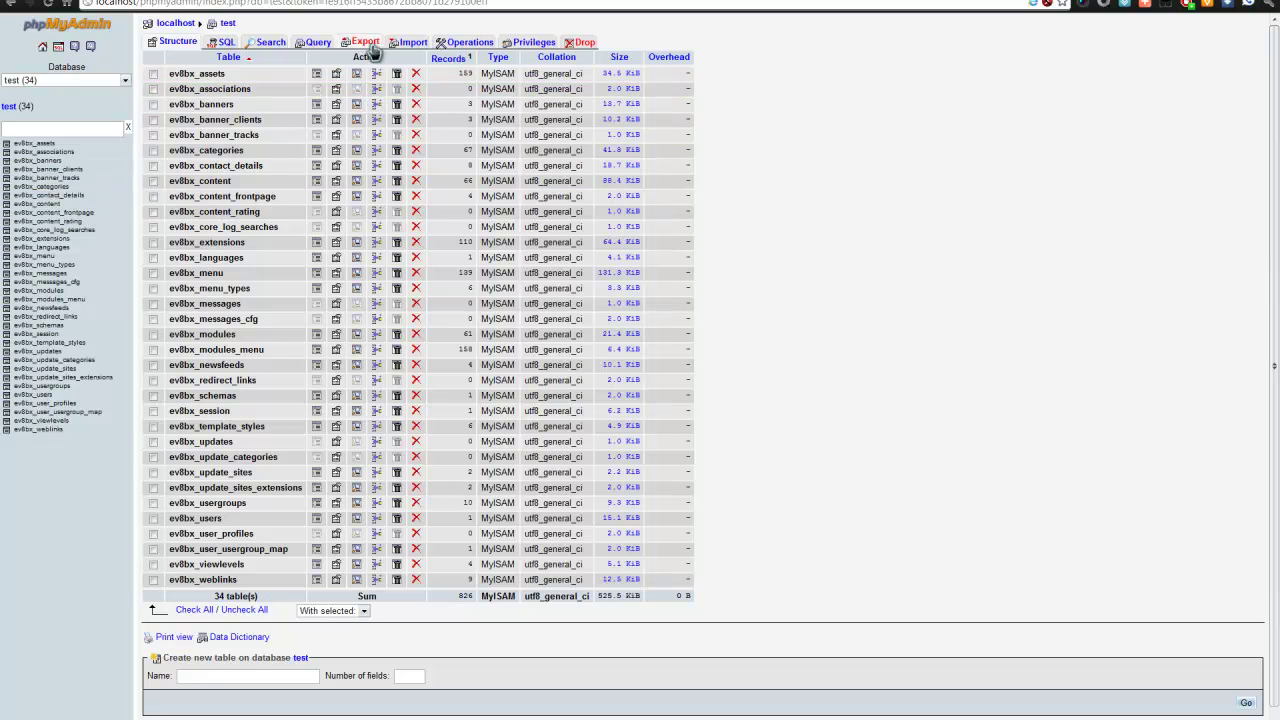
click(369, 47)
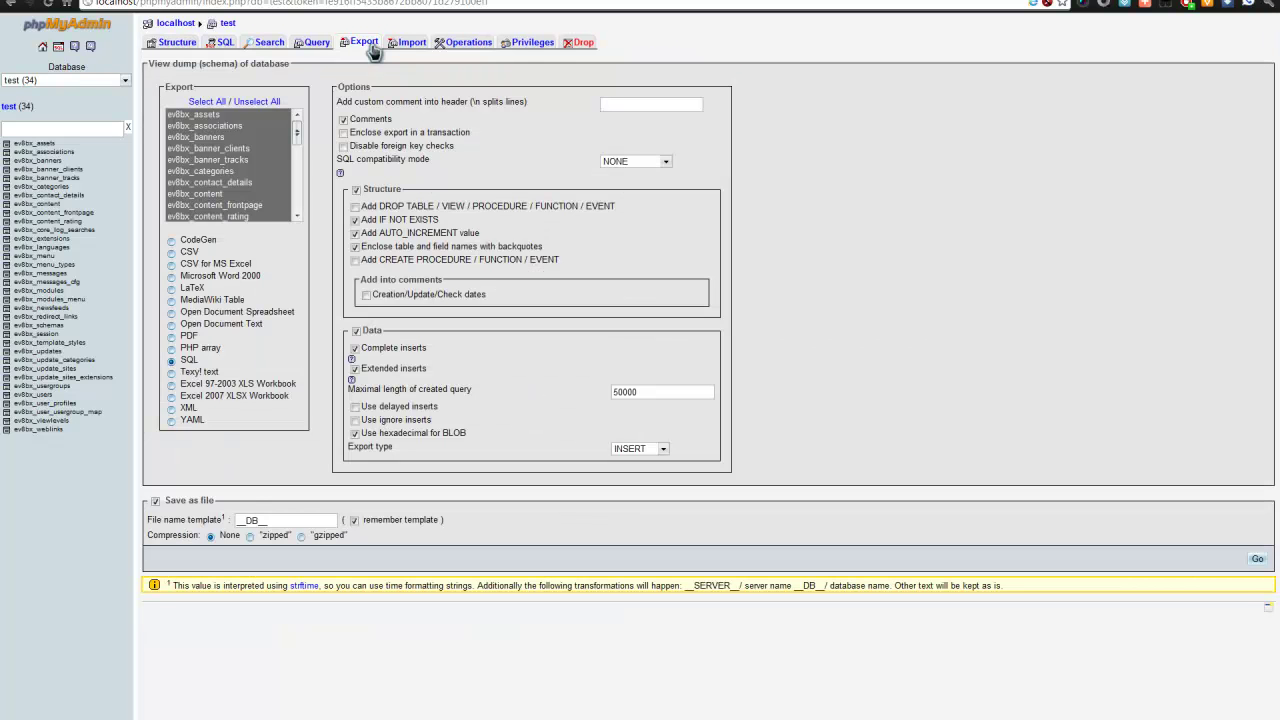
Export the test database's 34 tables as an SQL file
click(300, 135)
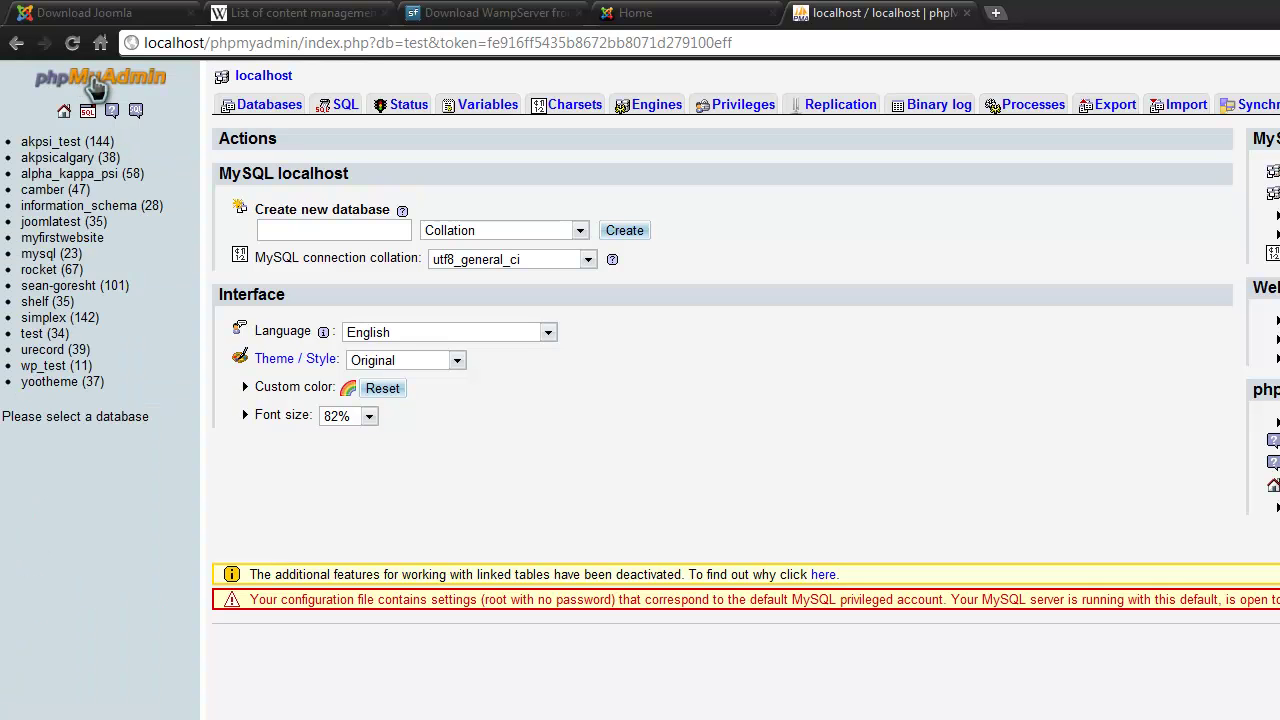
Create a new database named test_2 and open it from the left panel
click(313, 230)
text(test_2)
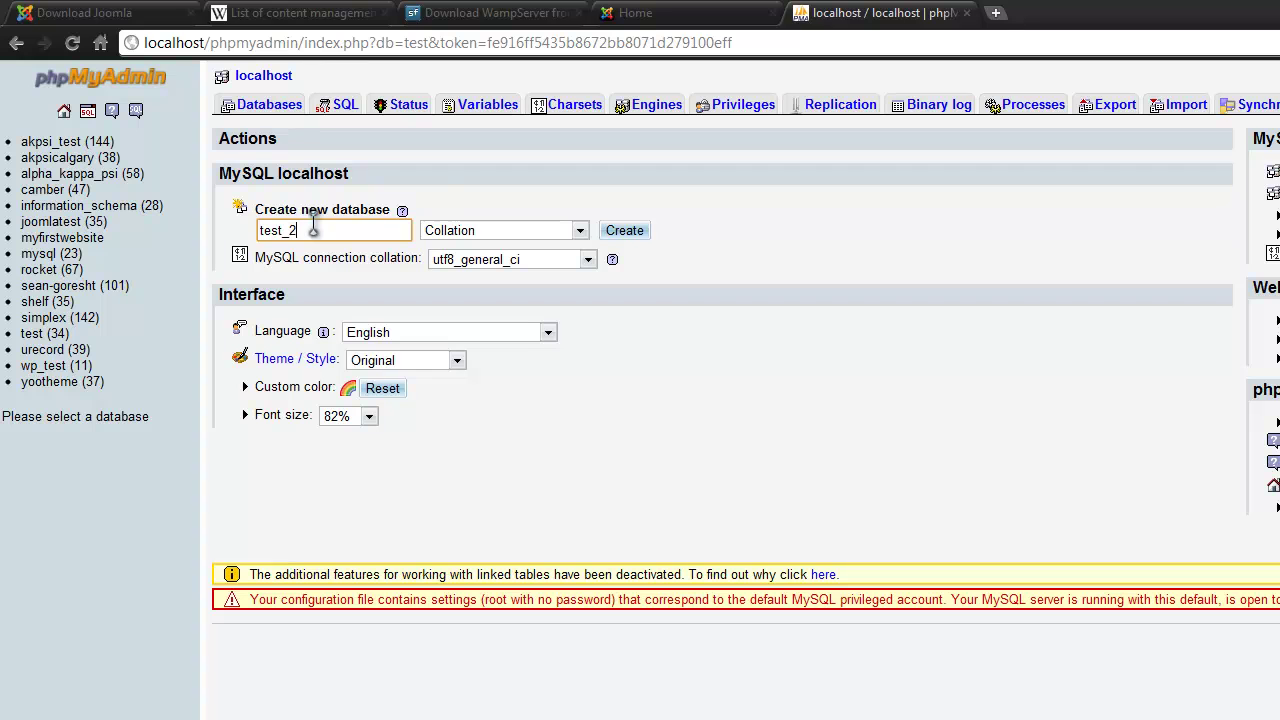
click(632, 230)
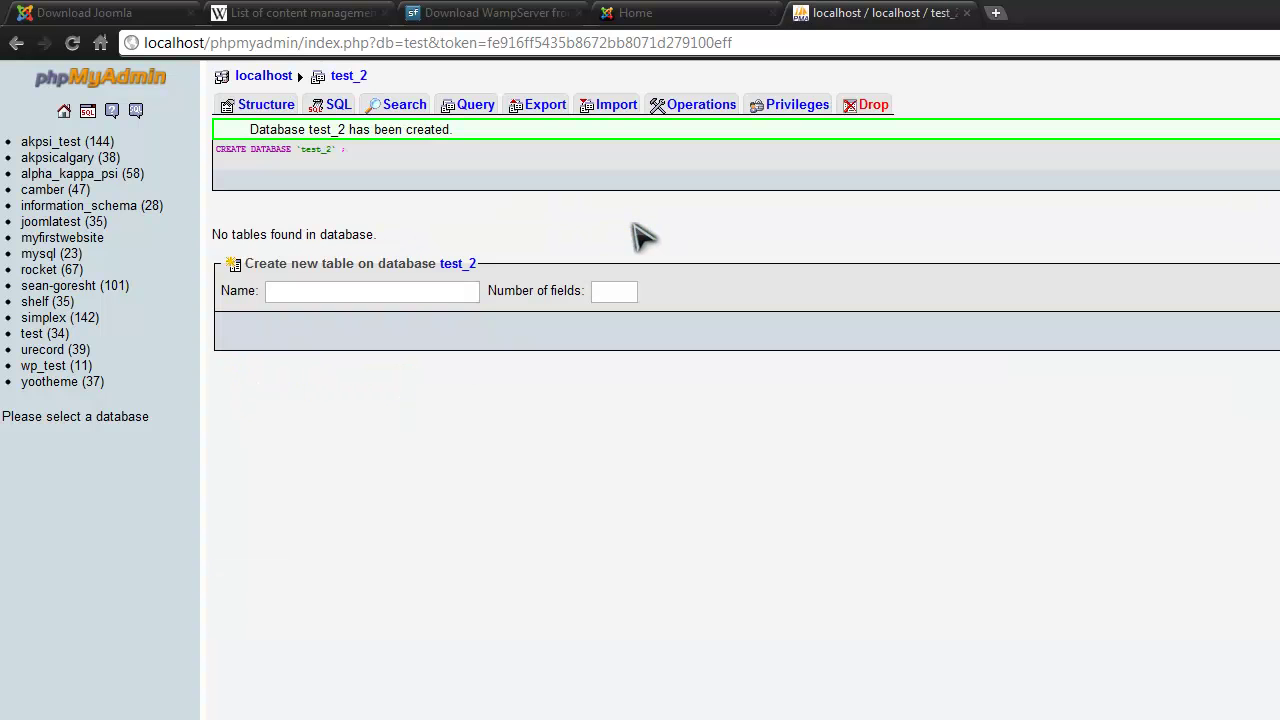
click(404, 290)
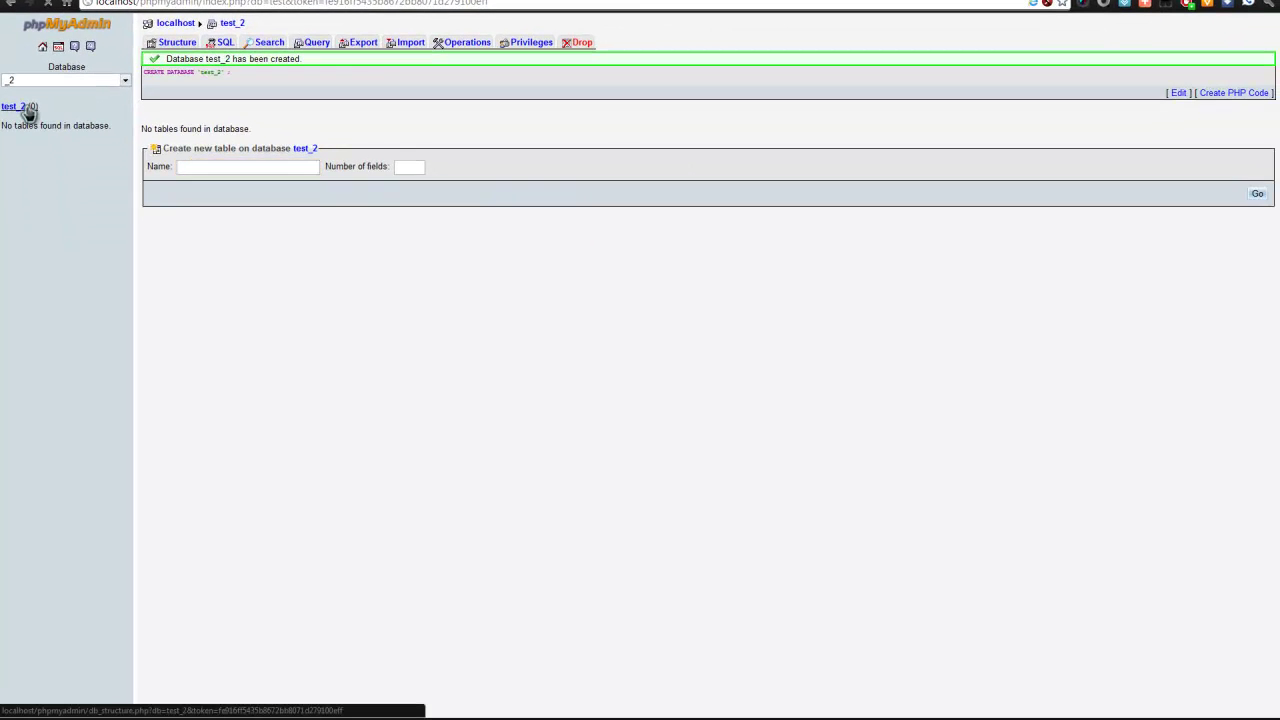
click(30, 179)
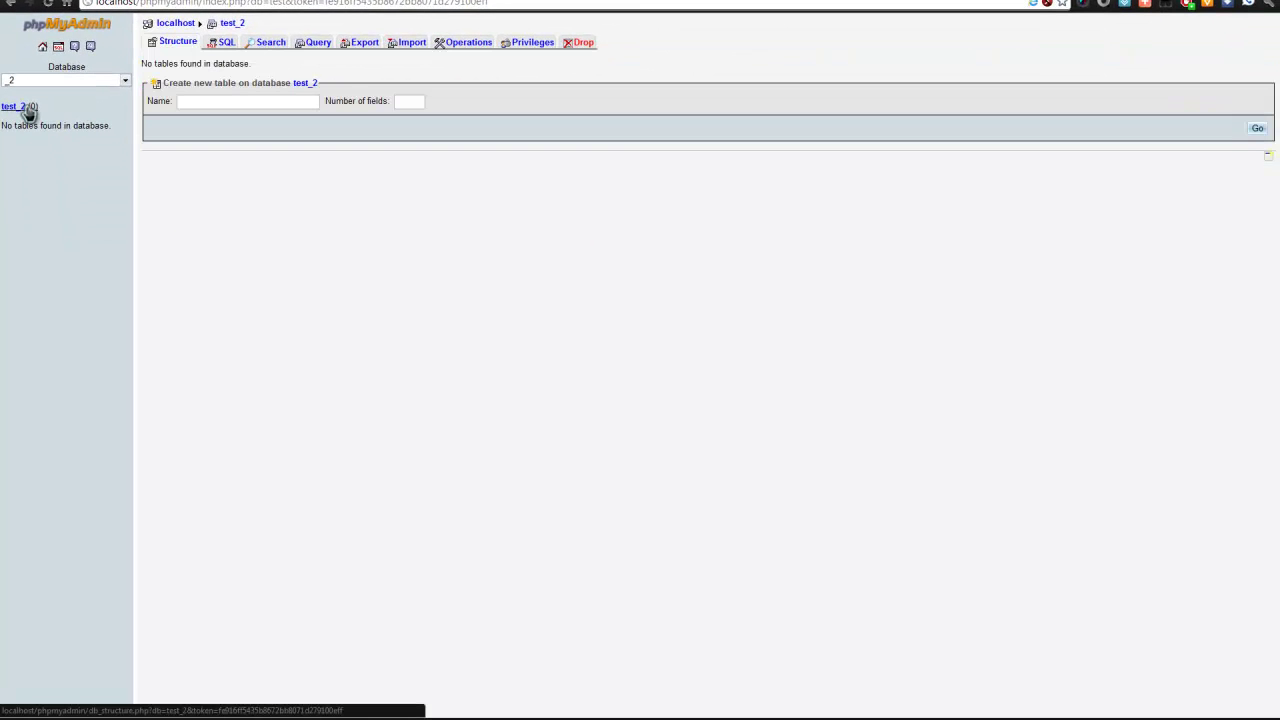
Import test.sql into the test_2 database in SQL format
click(407, 45)
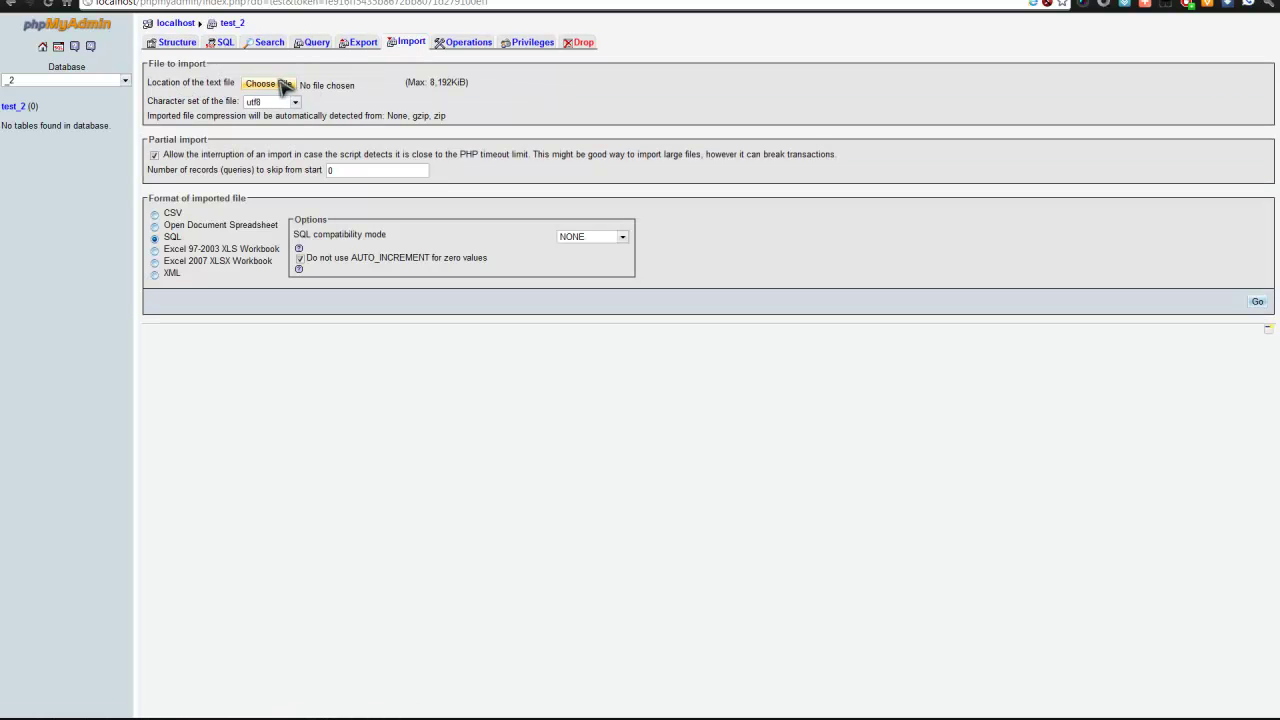
click(284, 87)
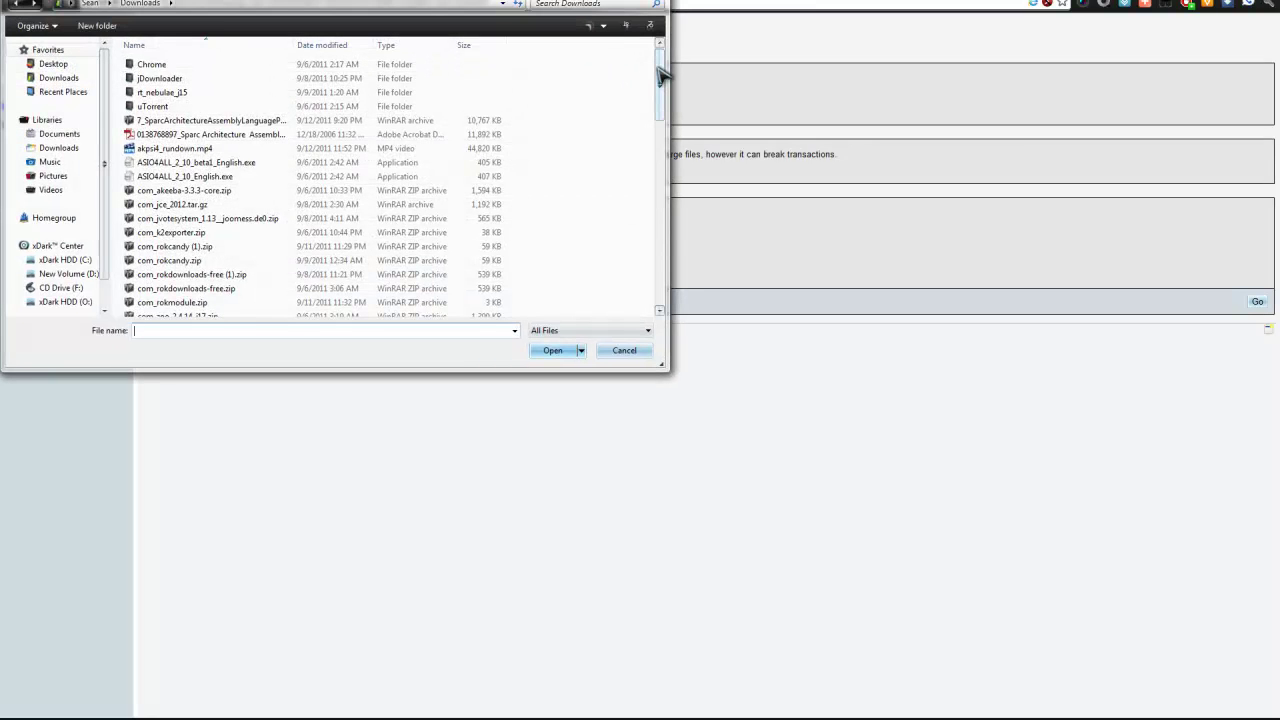
drag(660, 80, 680, 285)
click(300, 283)
click(562, 350)
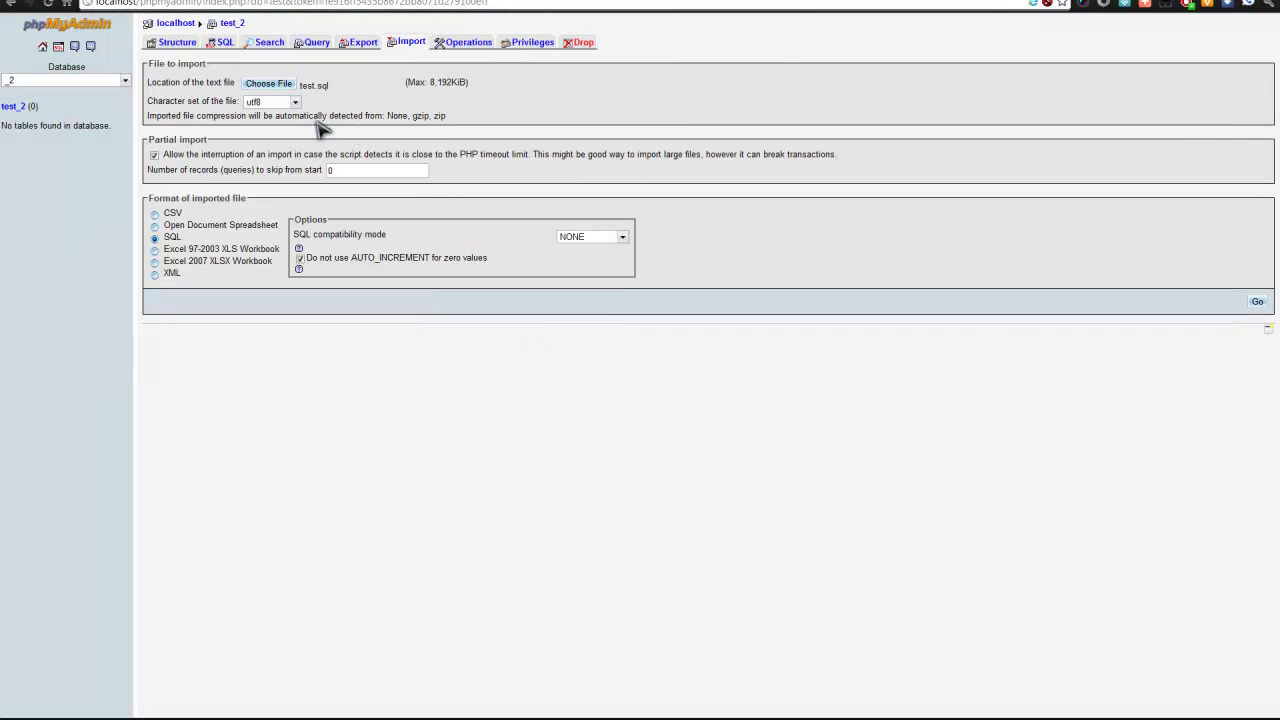
click(1258, 302)
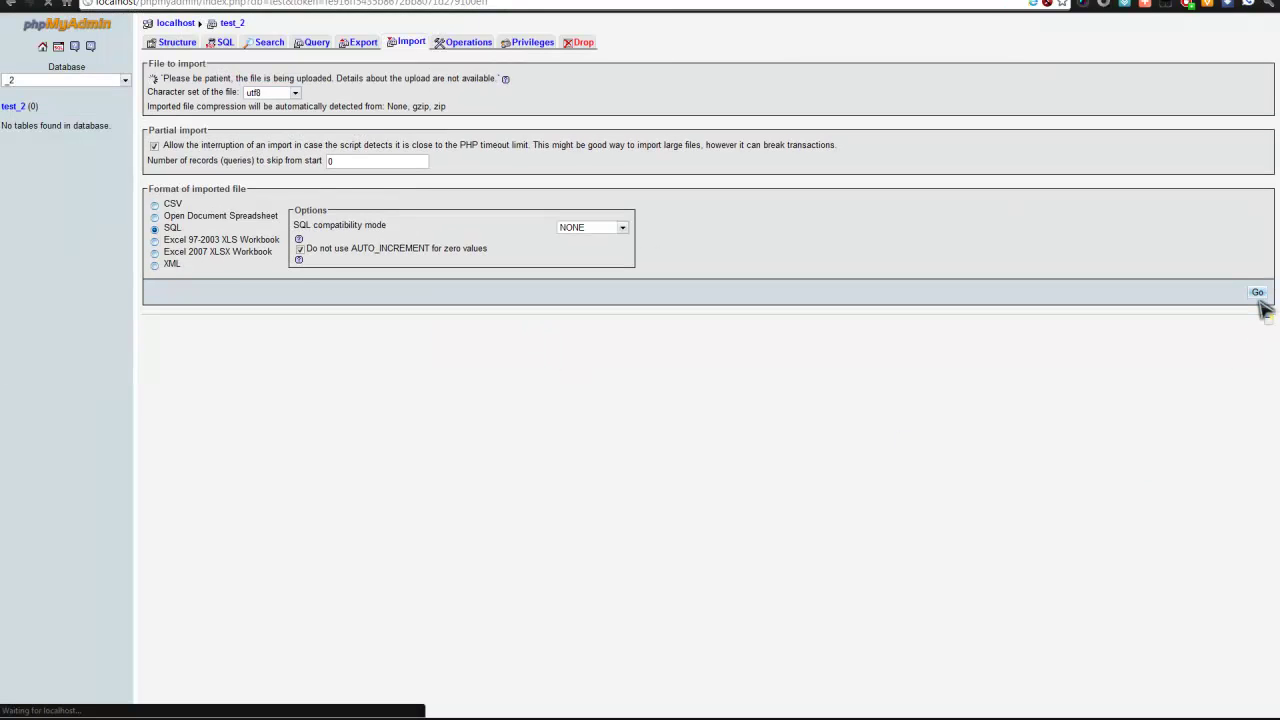
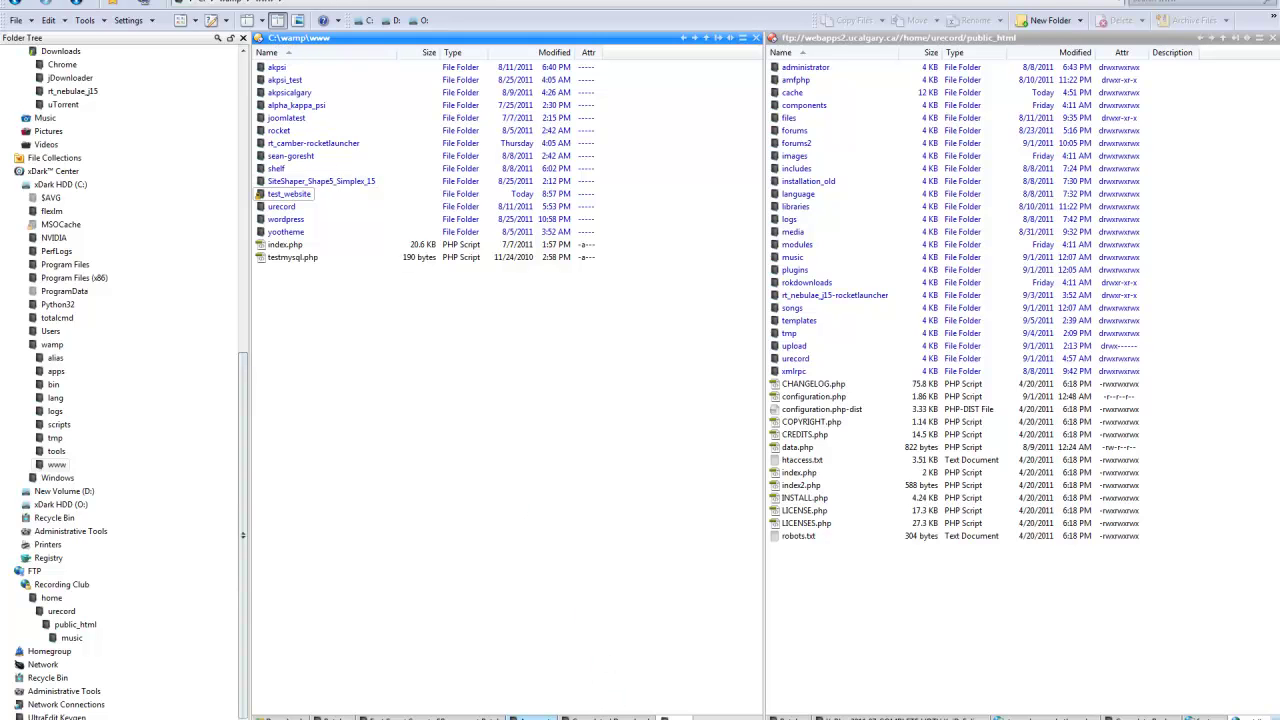
Open the test_website folder, widen the listing, and select configuration.php for editing
click(296, 195)
double_click(300, 197)
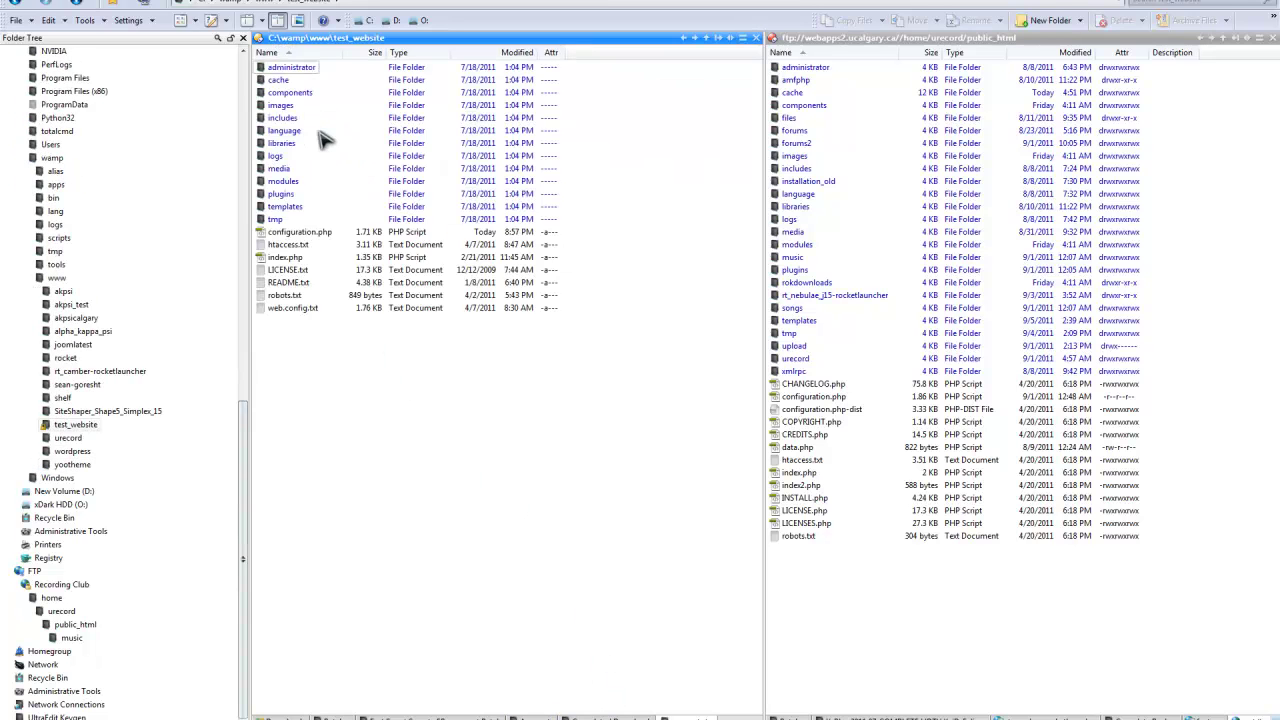
drag(765, 92, 1275, 88)
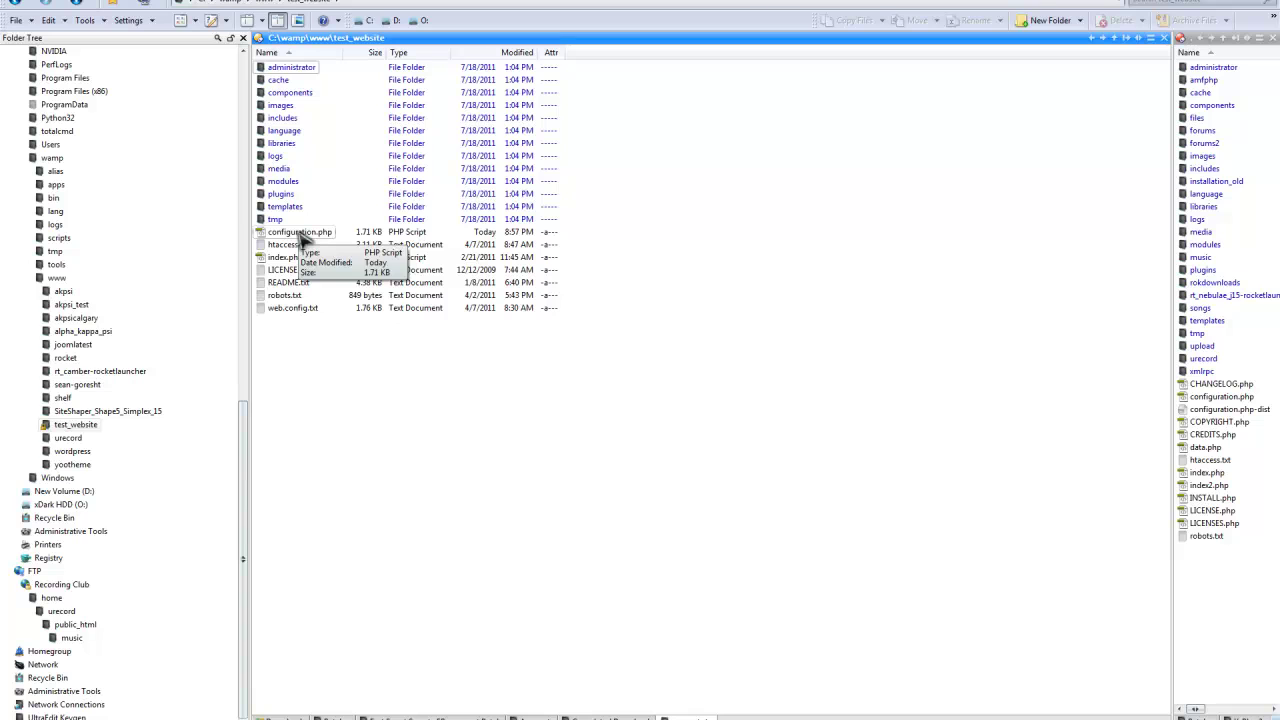
click(303, 238)
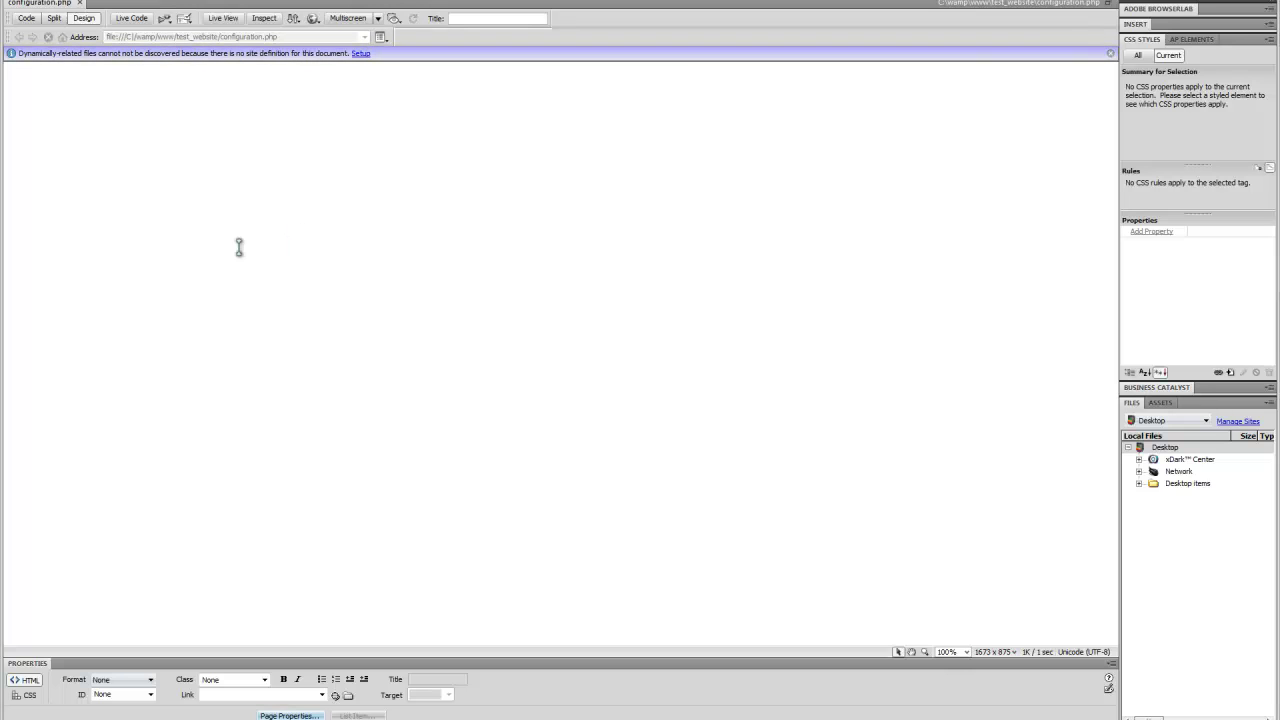
In the code view of configuration.php, change the $db value from 'test' to 'test_2'
click(26, 19)
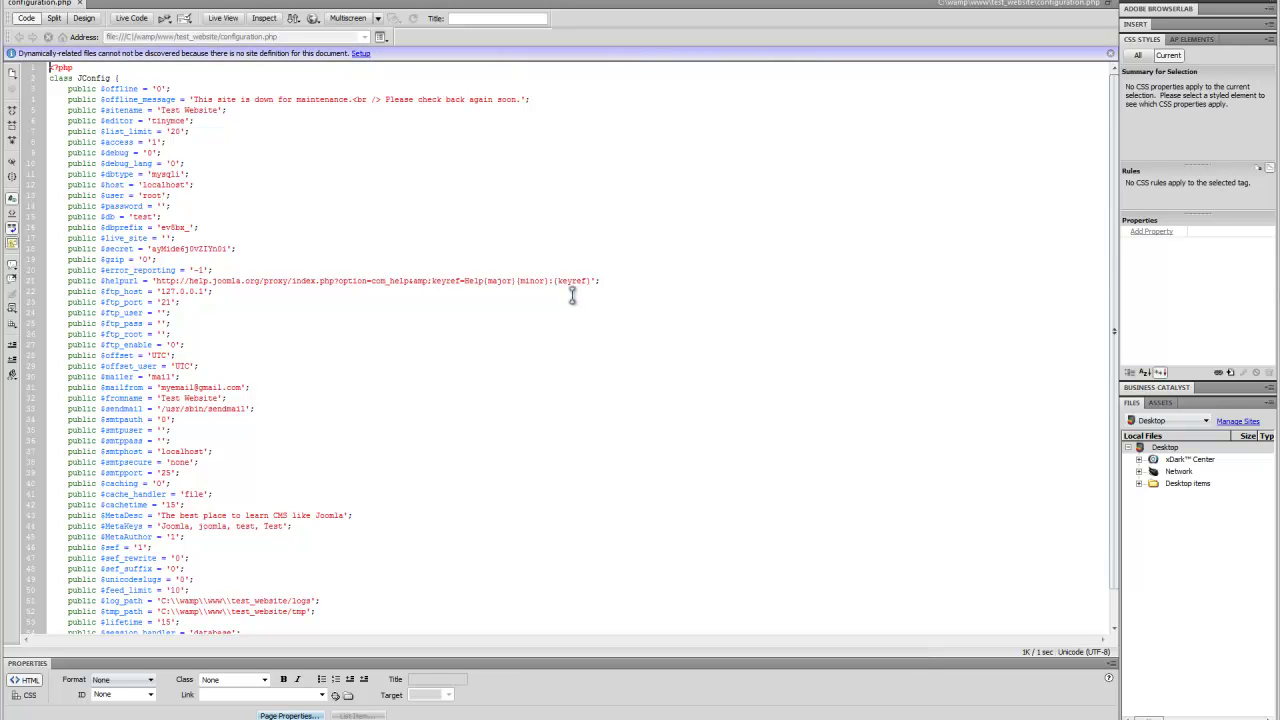
scroll(572, 295, down, 1)
scroll(572, 295, up, 1)
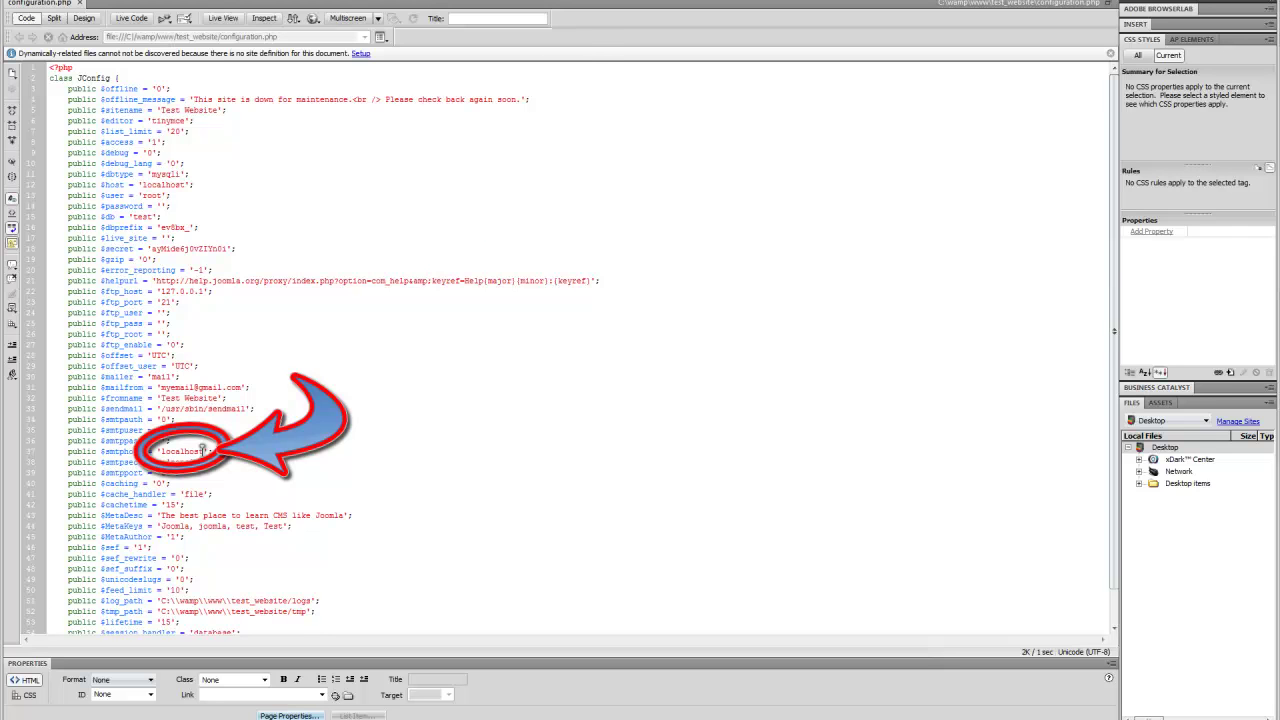
scroll(202, 452, down, 1)
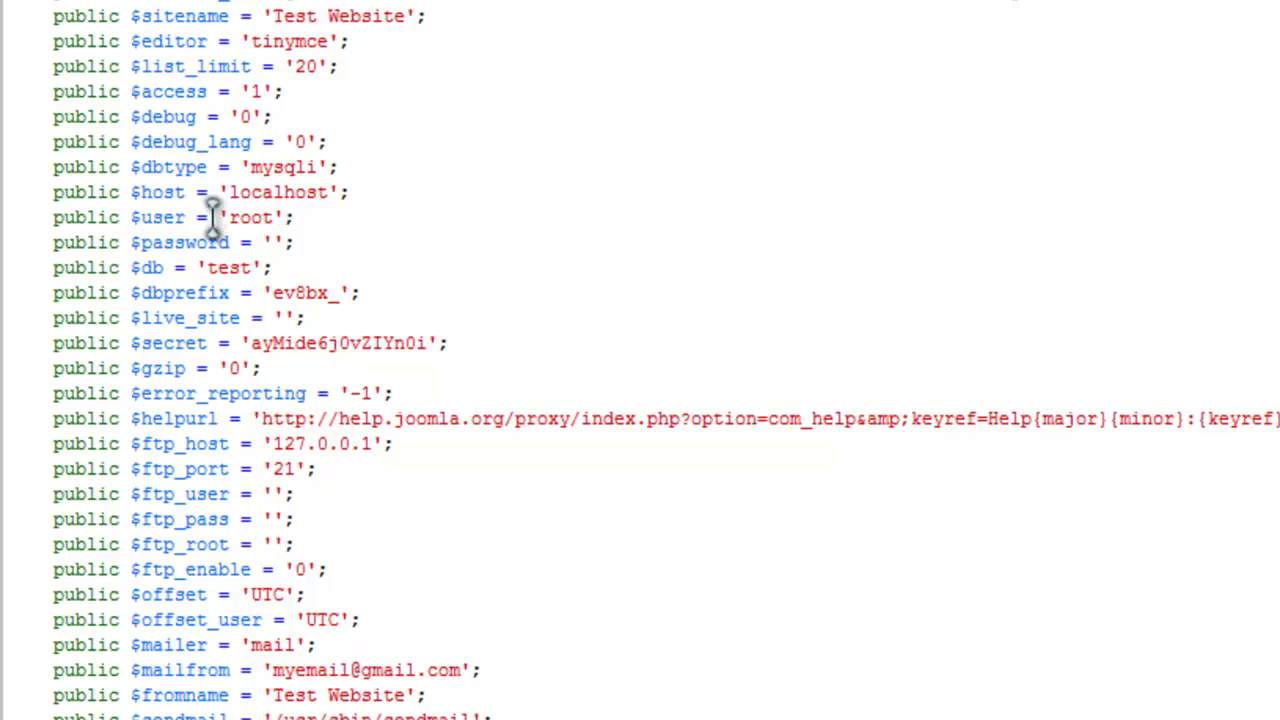
click(251, 267)
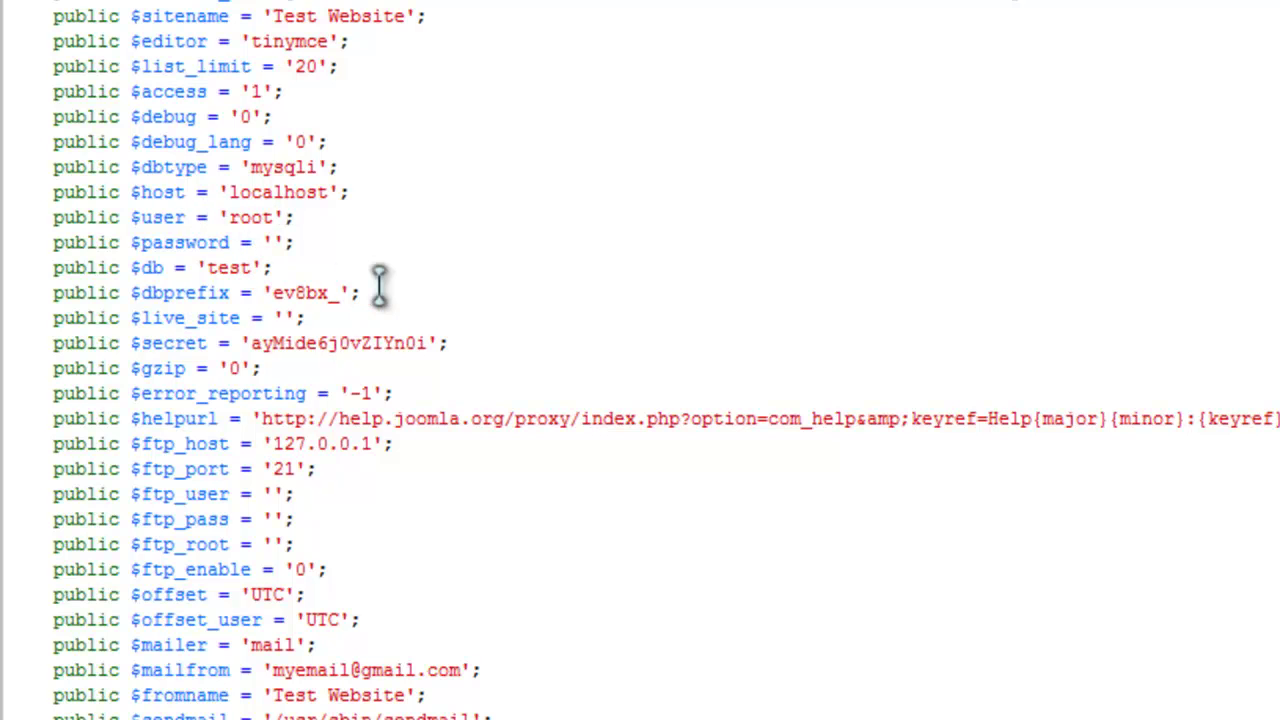
text(_2)
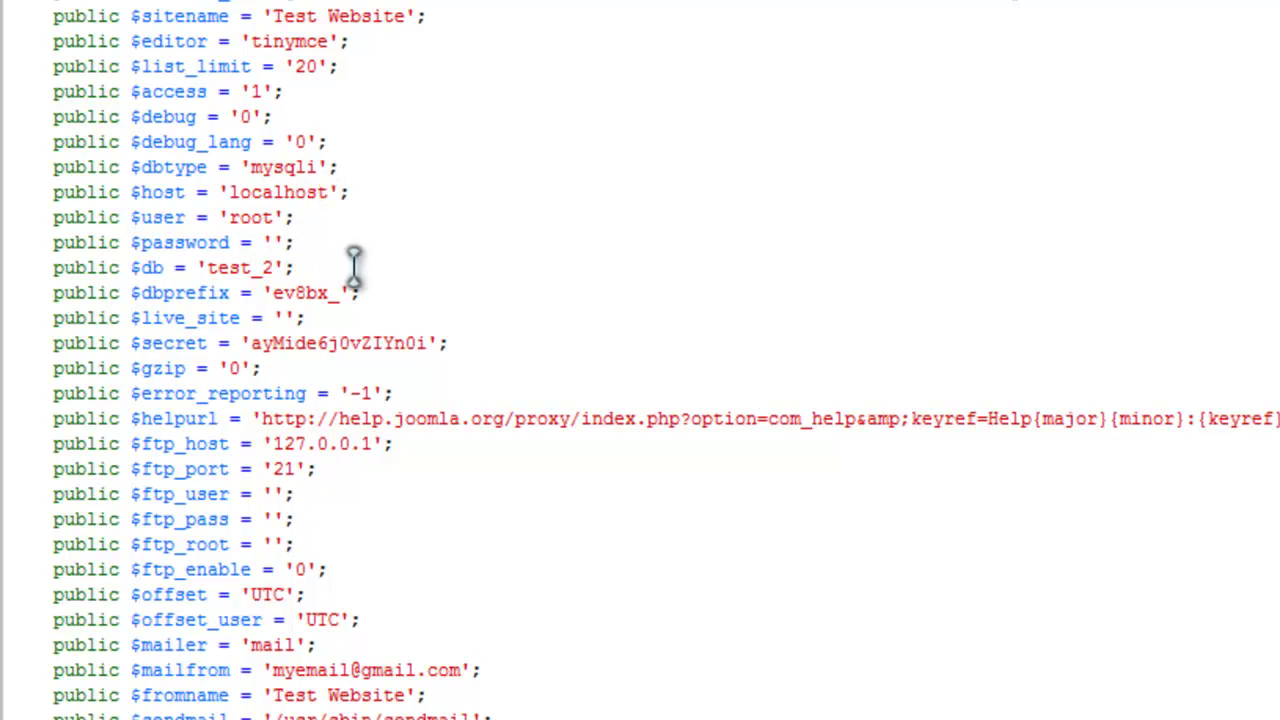
key(Up)
key(Up)
key(Up)
key(Up)
key(Up)
key(Up)
key(Up)
key(Up)
key(Up)
key(Up)
key(Up)
key(Up)
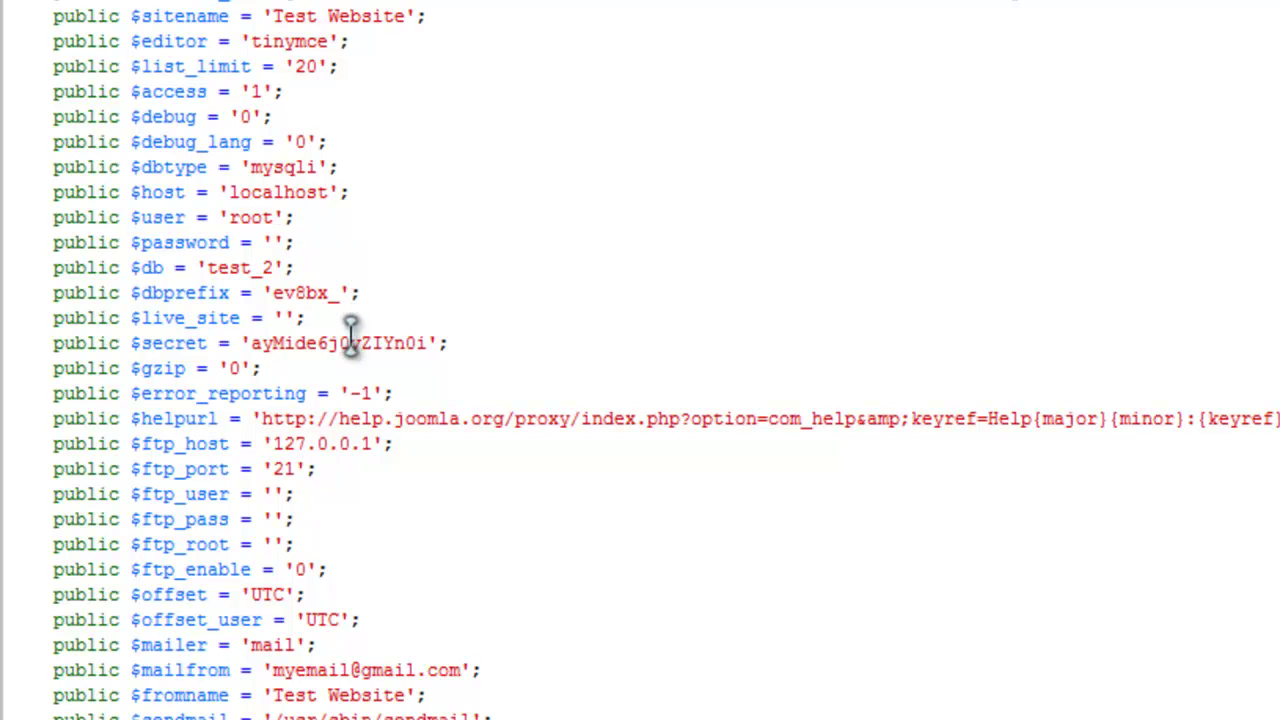
scroll(410, 666, down, 1)
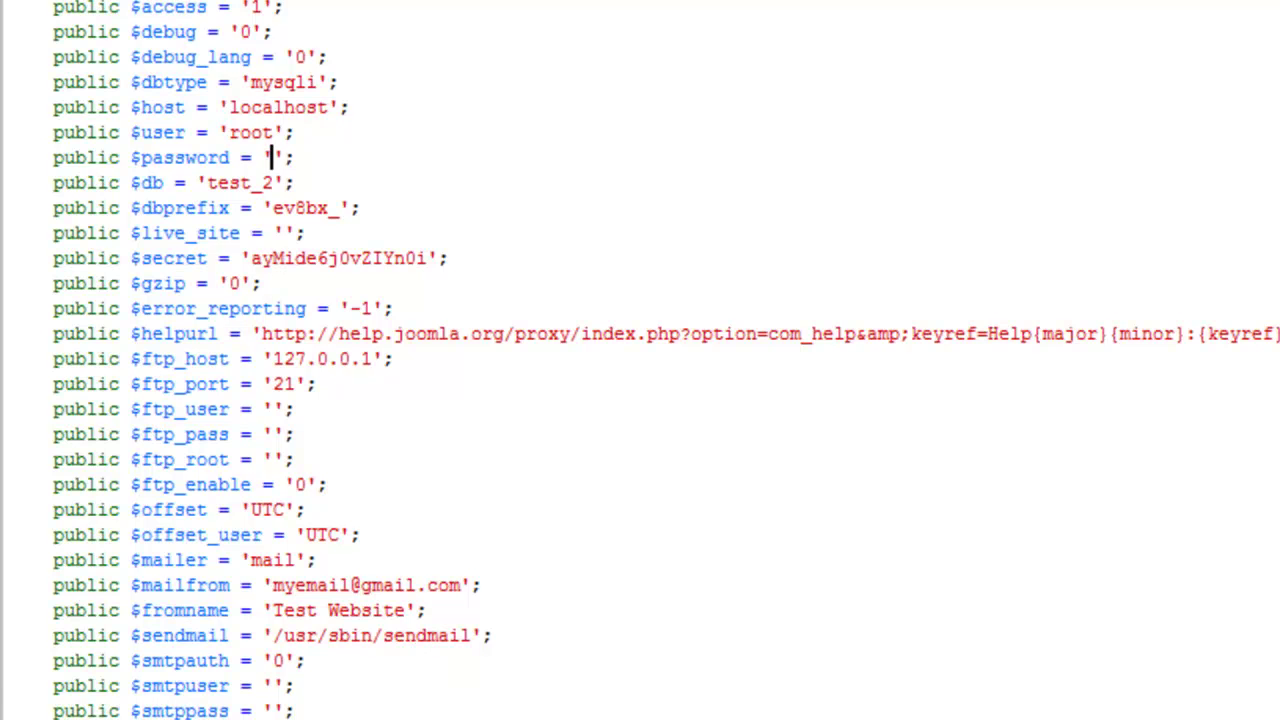
key(alt+f)
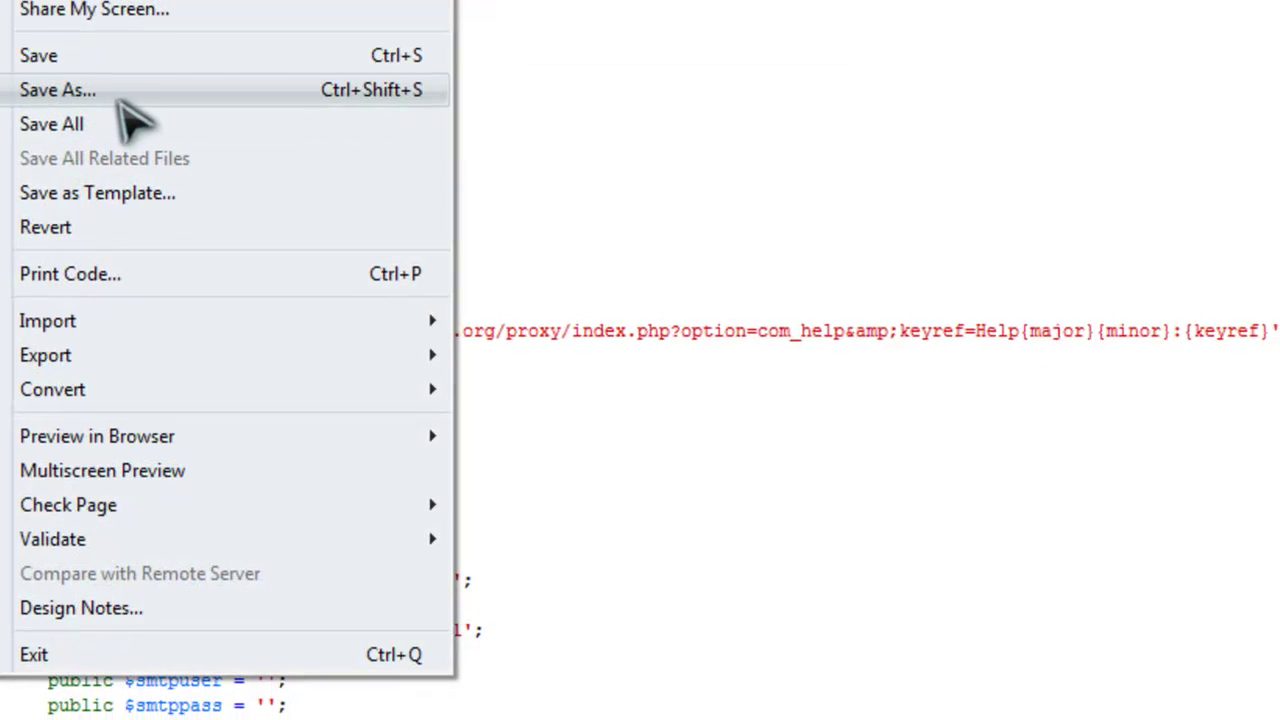
Cancel Save As, quit Dreamweaver discarding the configuration.php changes, and return to Chrome
click(122, 88)
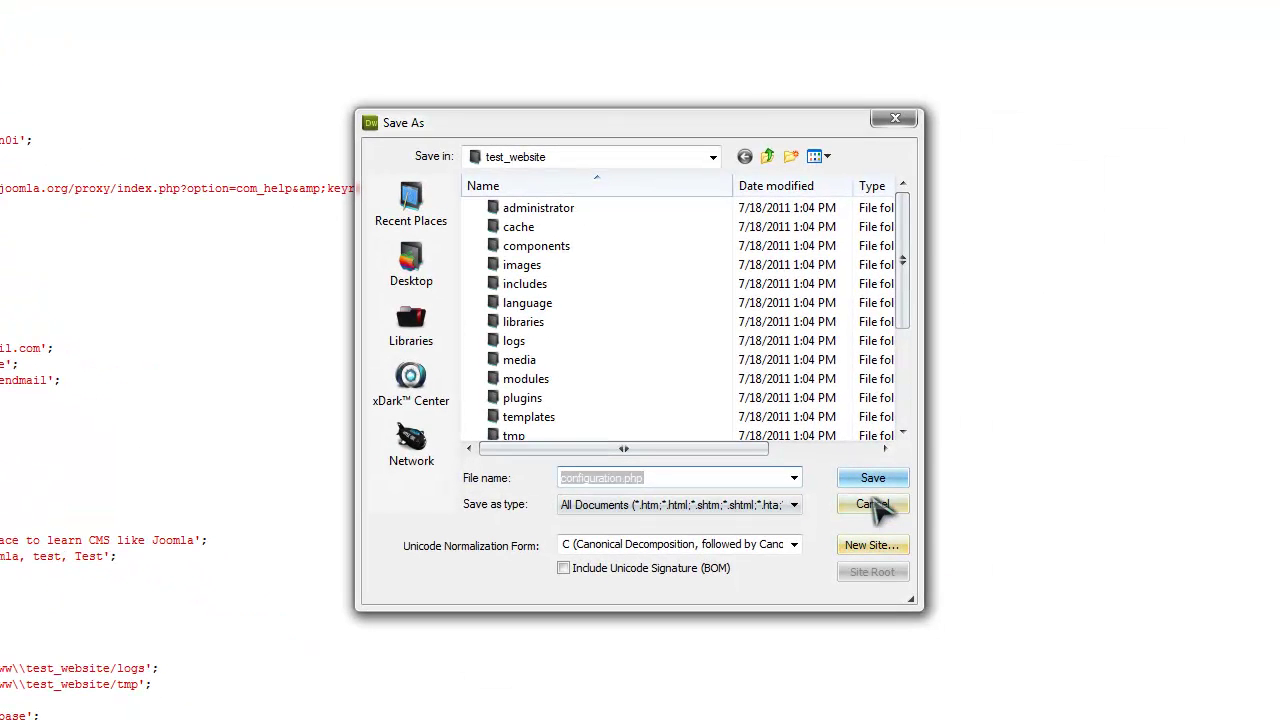
drag(906, 253, 908, 358)
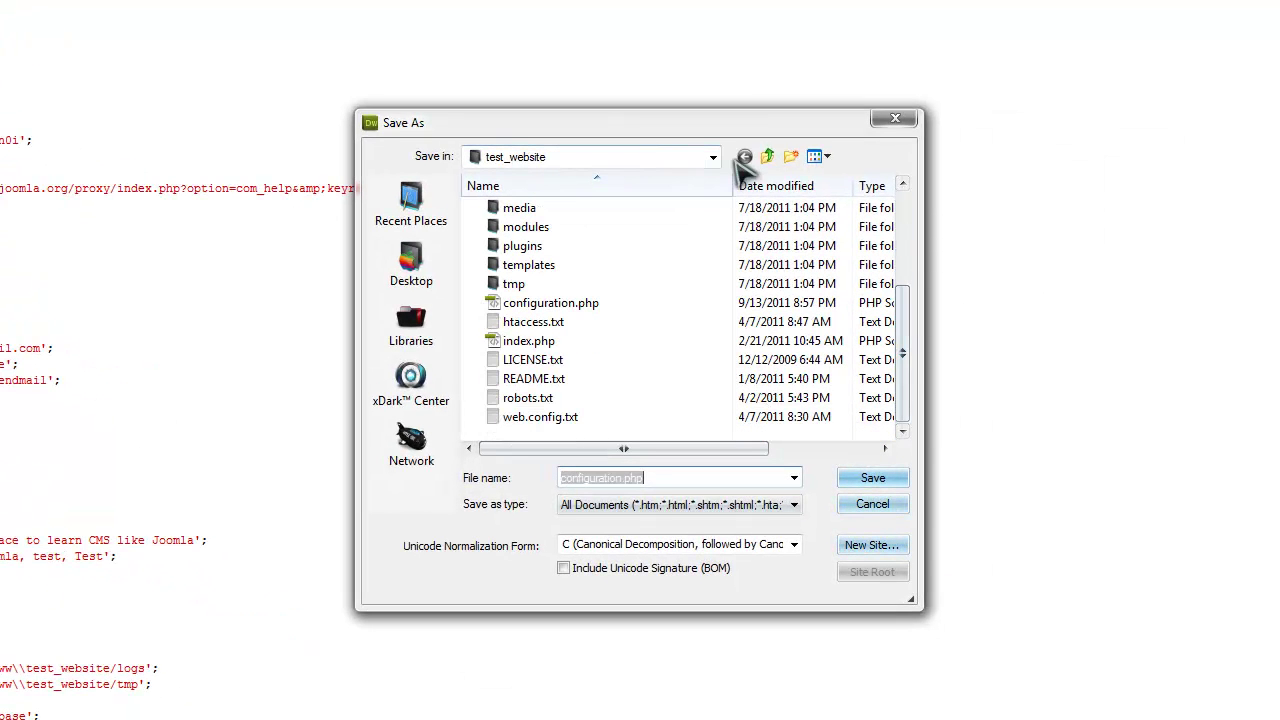
click(872, 505)
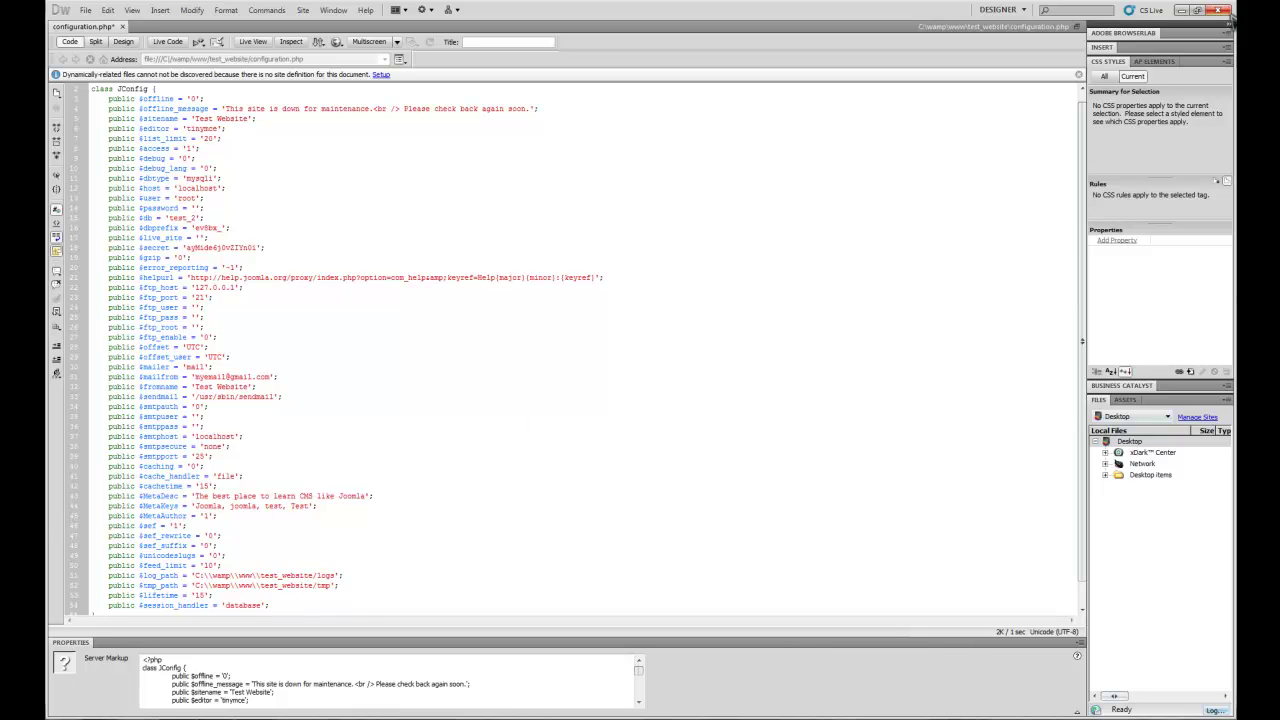
click(1220, 10)
click(664, 394)
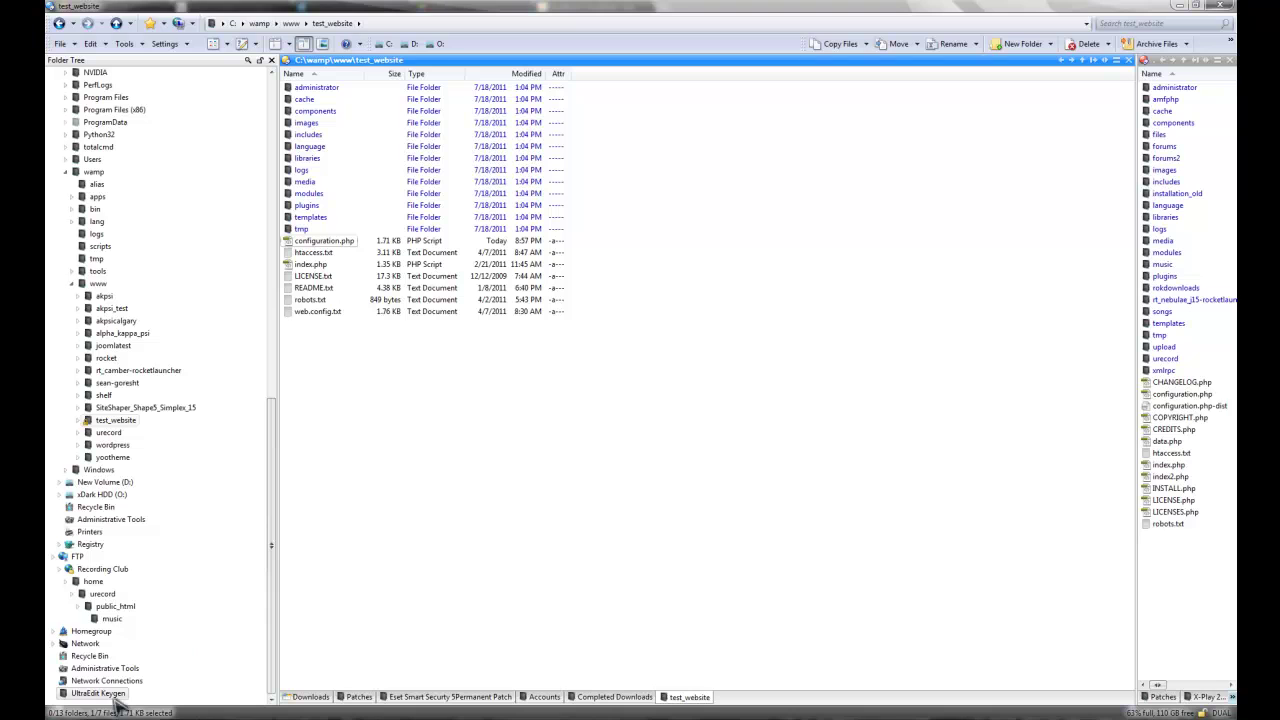
click(170, 716)
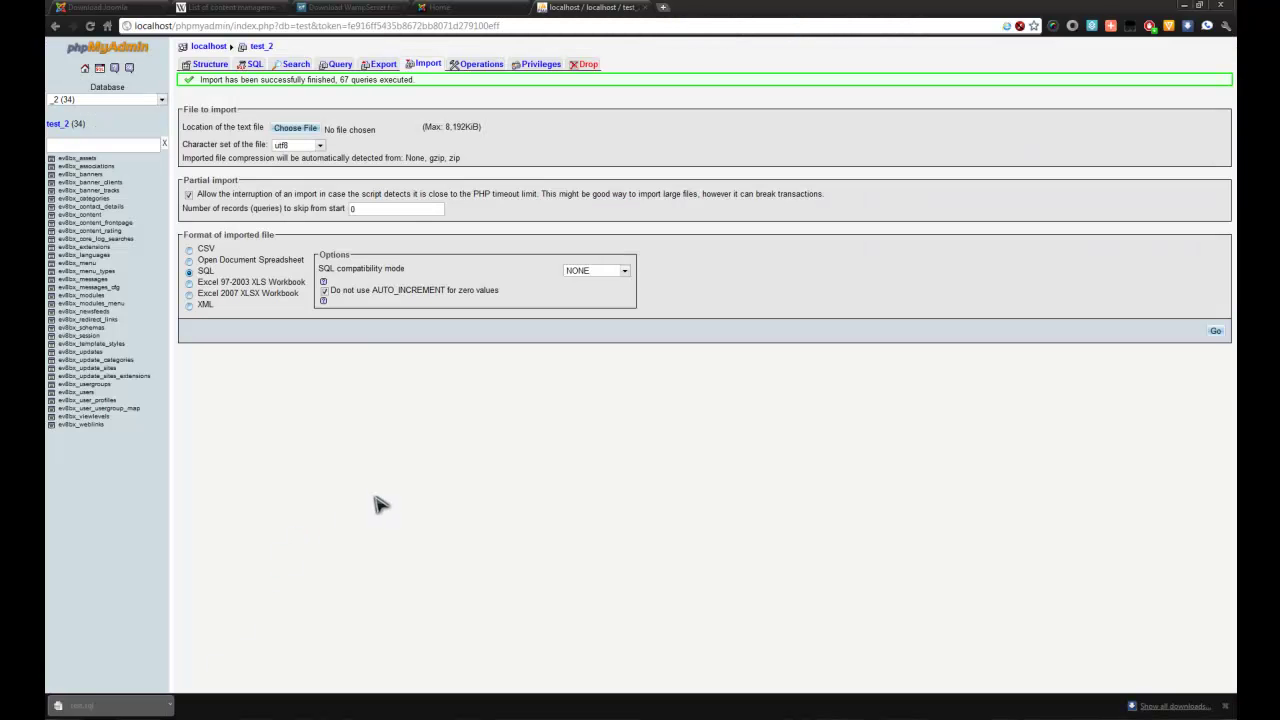
From the test website's home tab, load localhost/test_website/administrator
click(490, 8)
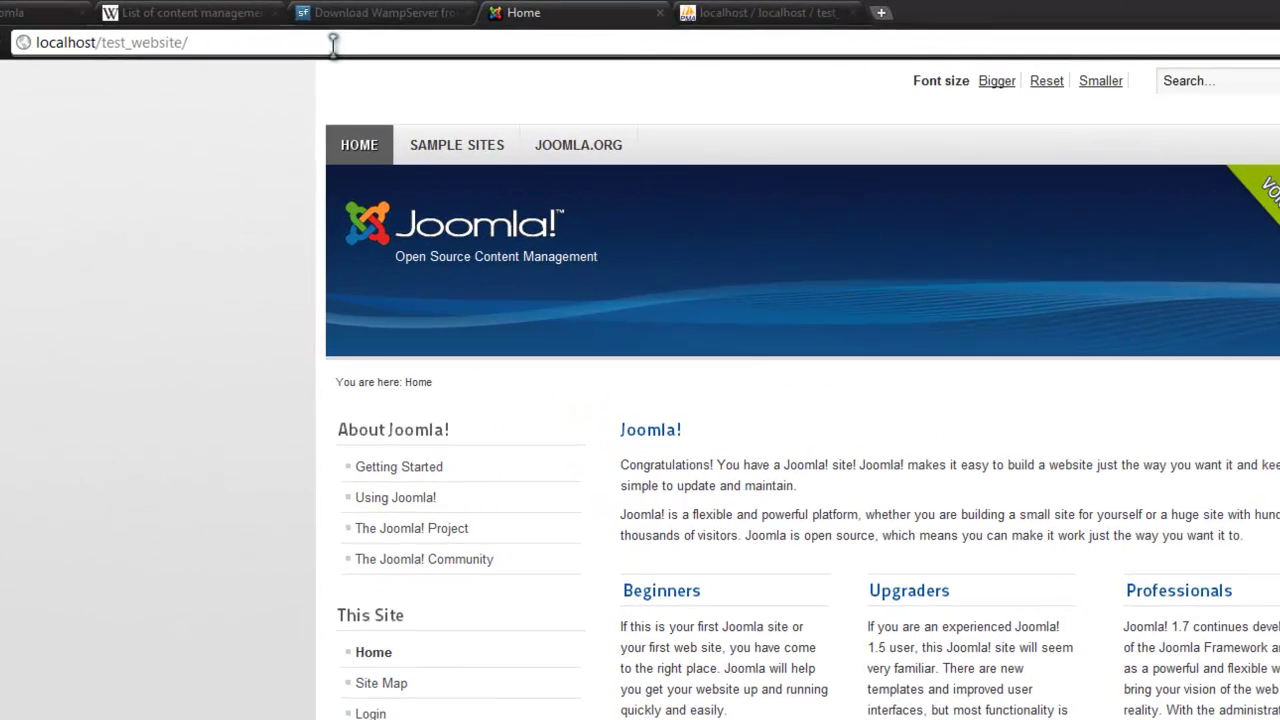
click(314, 25)
click(263, 26)
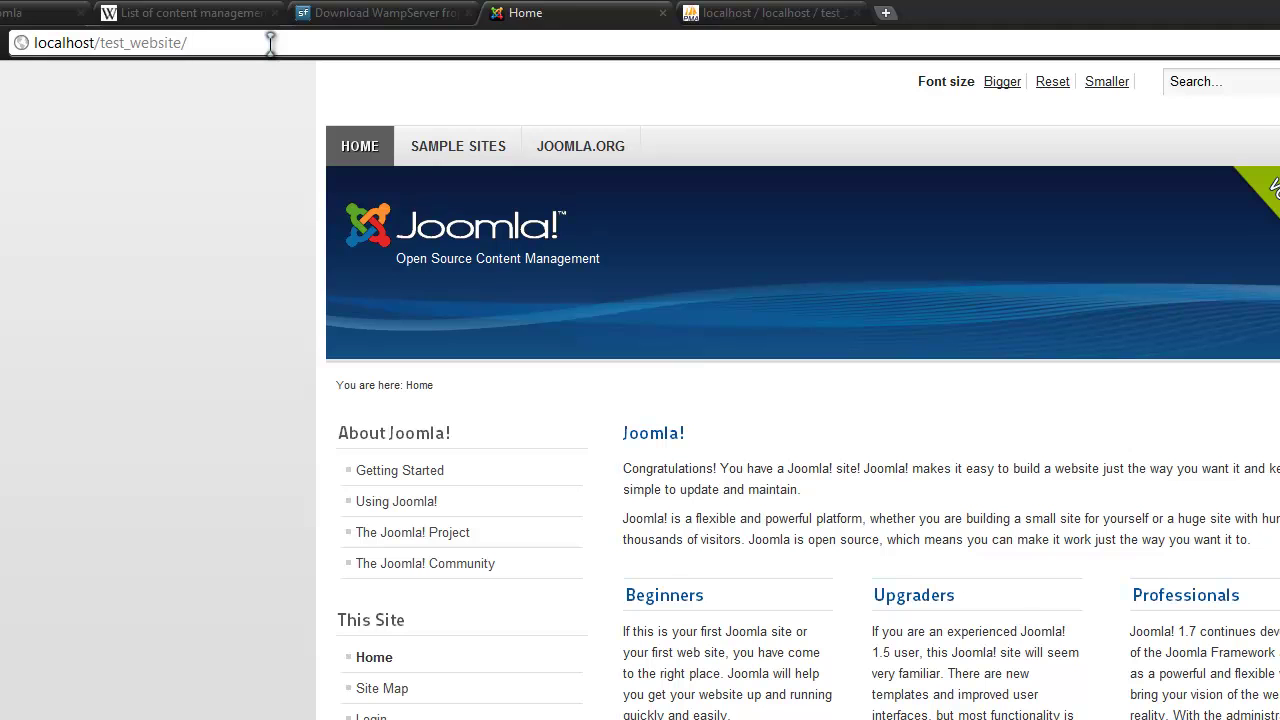
text(administrat)
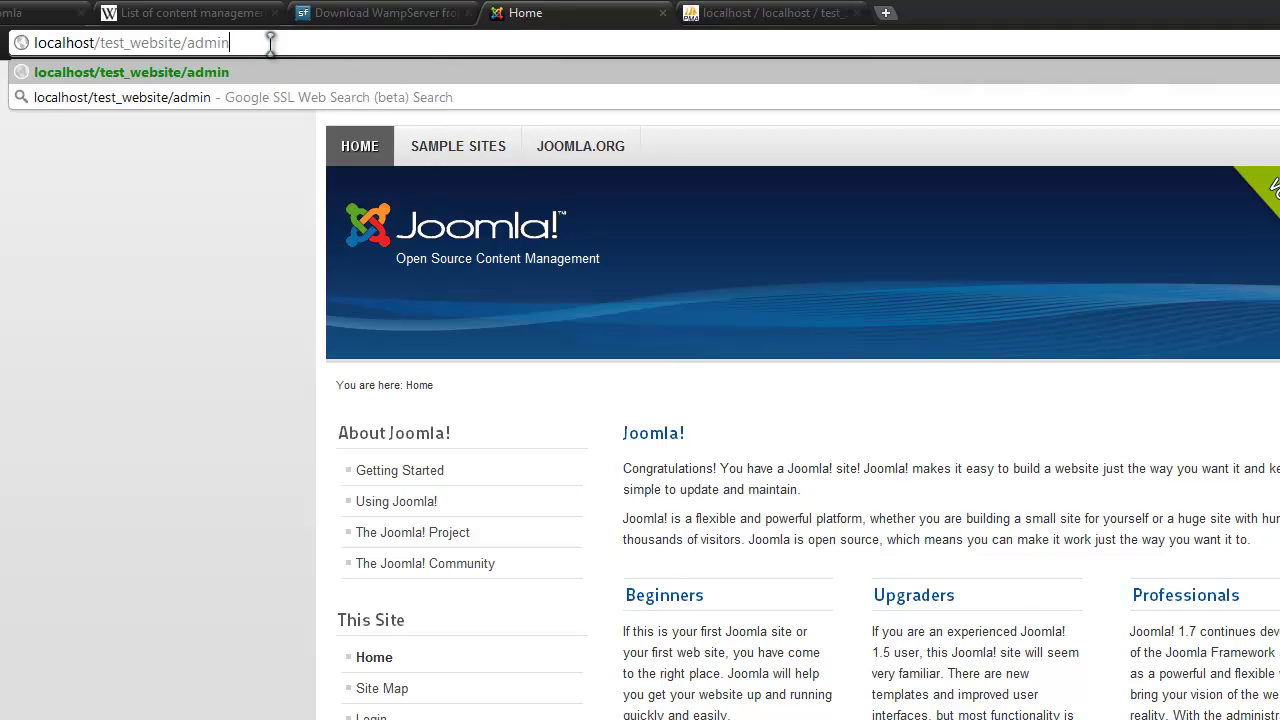
text(or)
key(Return)
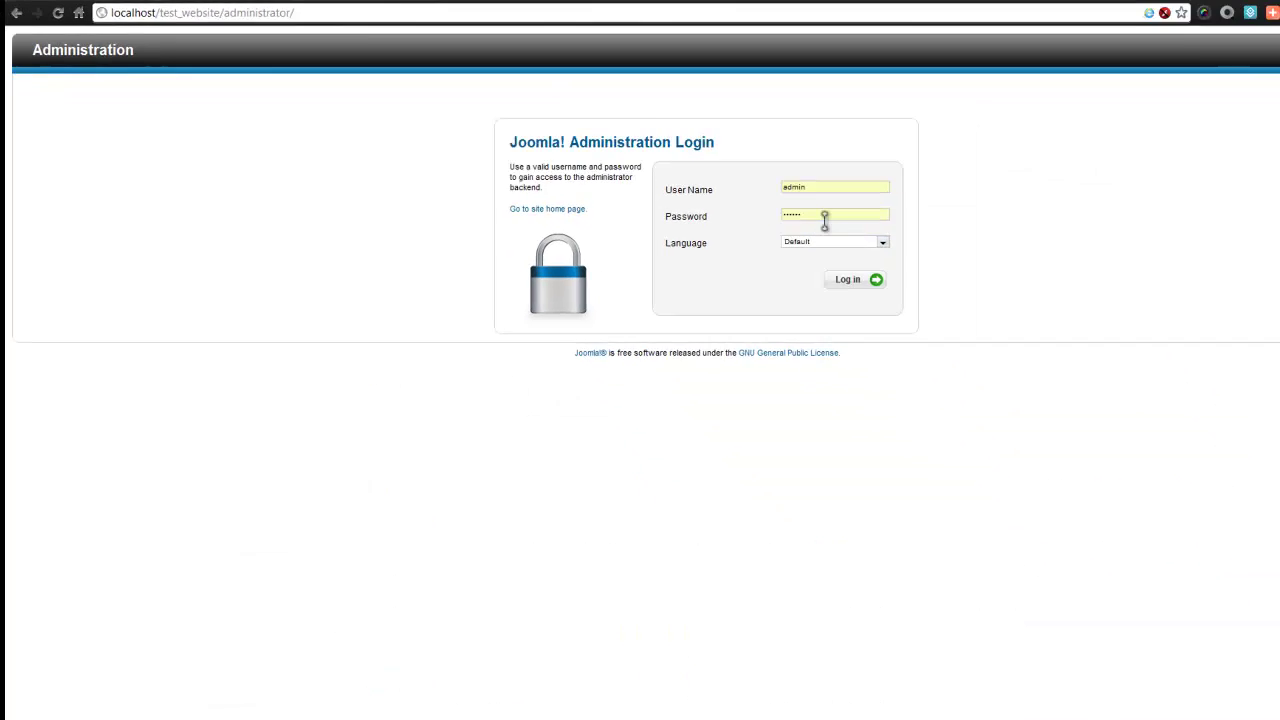
Re-enter the administrator password and log in to the Joomla backend
double_click(824, 220)
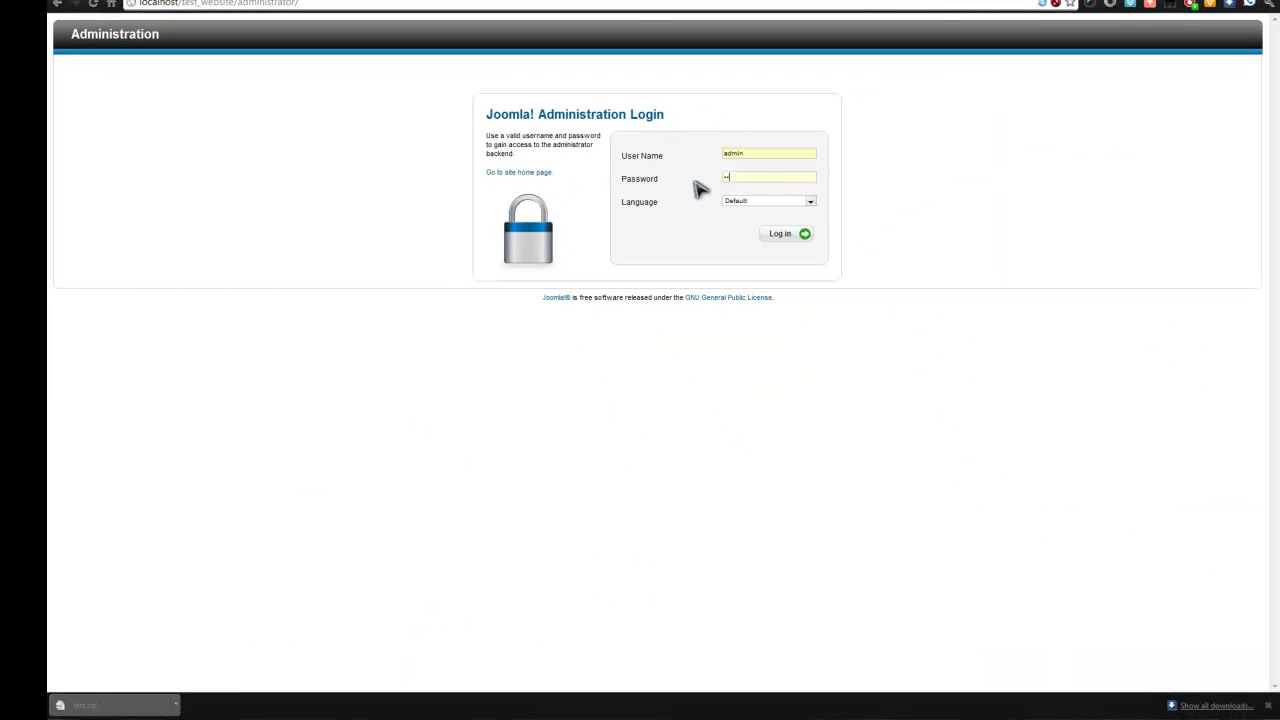
click(800, 236)
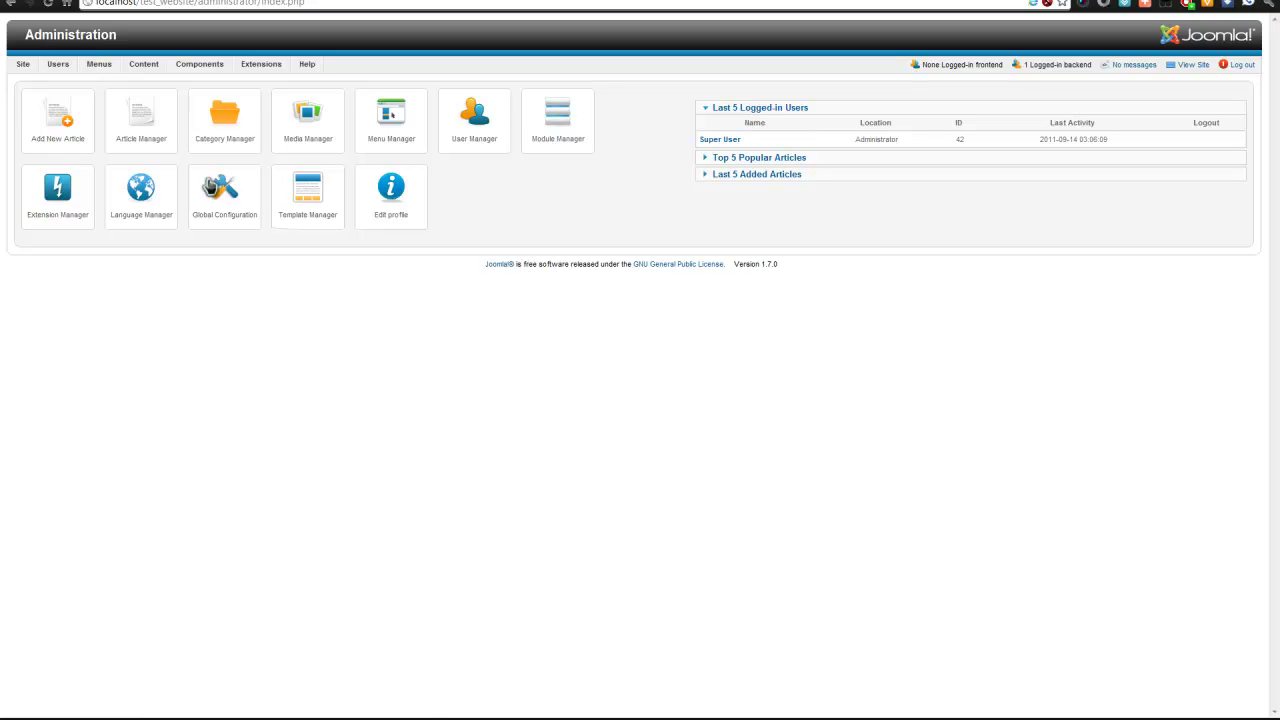
In the Category Manager, set Display # to All to list every category
click(230, 128)
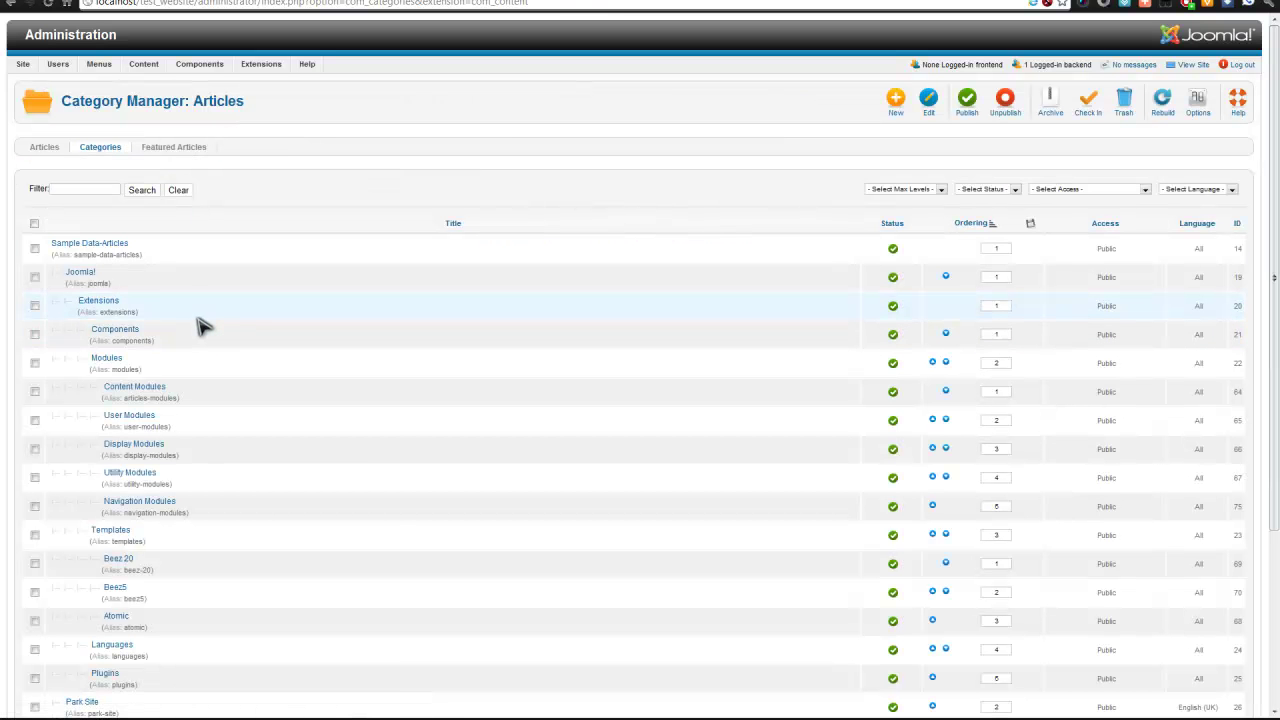
scroll(200, 325, down, 3)
scroll(200, 325, up, 3)
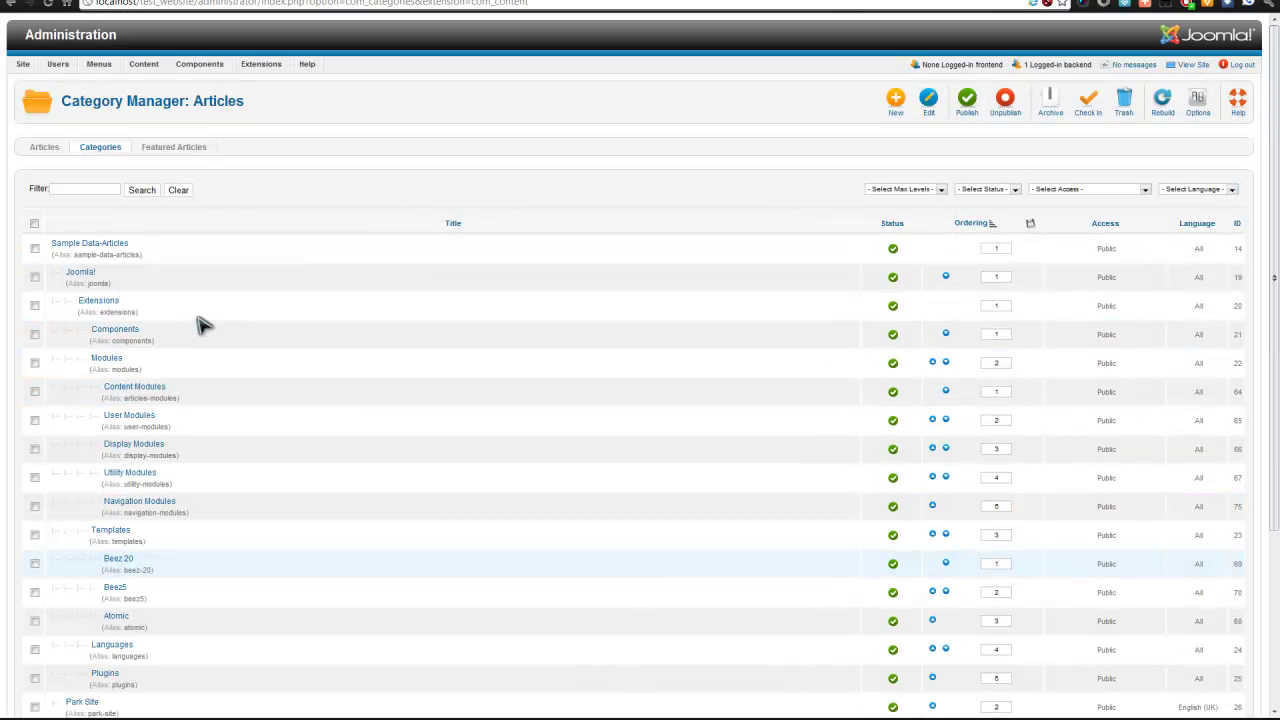
scroll(214, 320, down, 3)
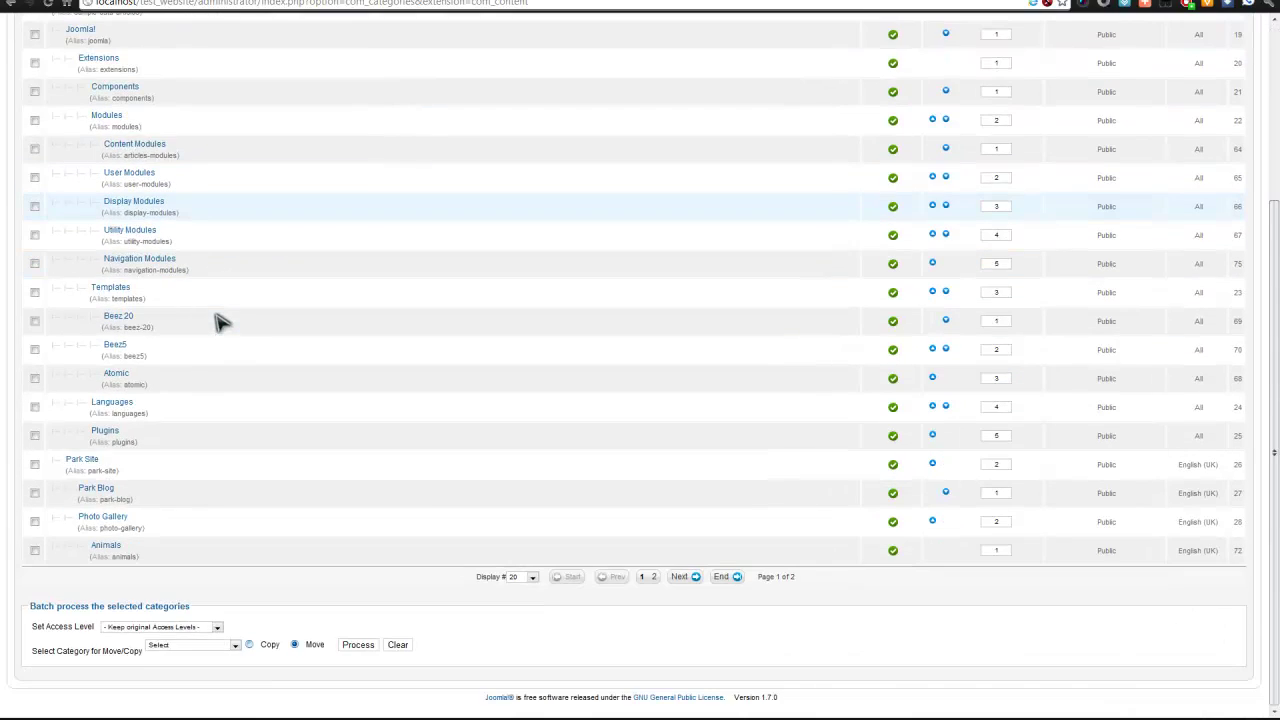
scroll(220, 320, up, 3)
scroll(220, 320, down, 3)
scroll(220, 320, up, 3)
scroll(220, 322, down, 3)
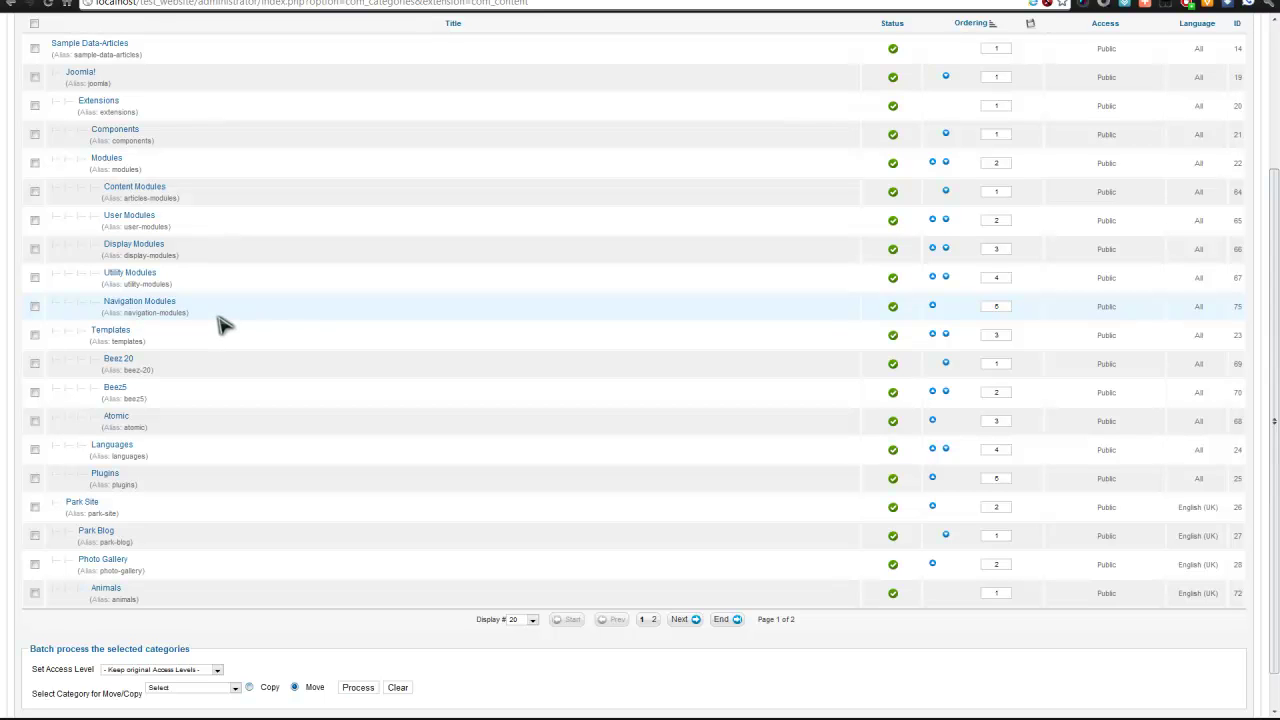
scroll(220, 327, up, 3)
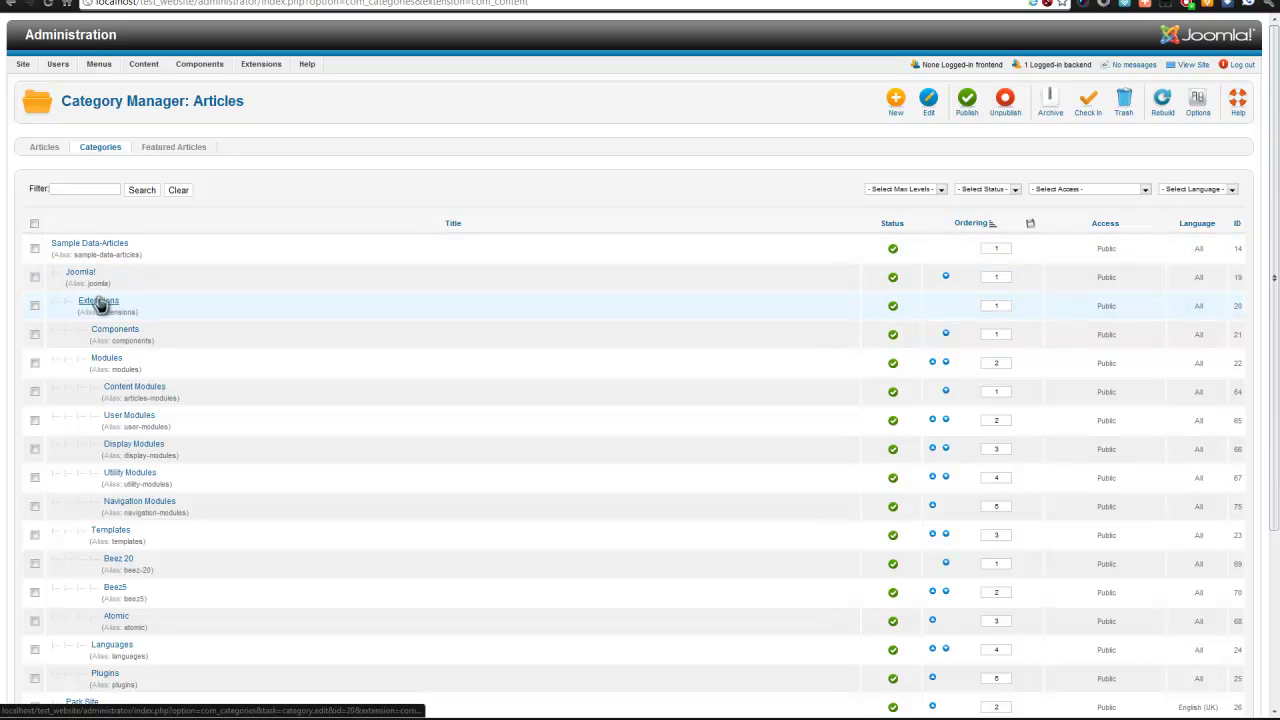
scroll(143, 537, down, 4)
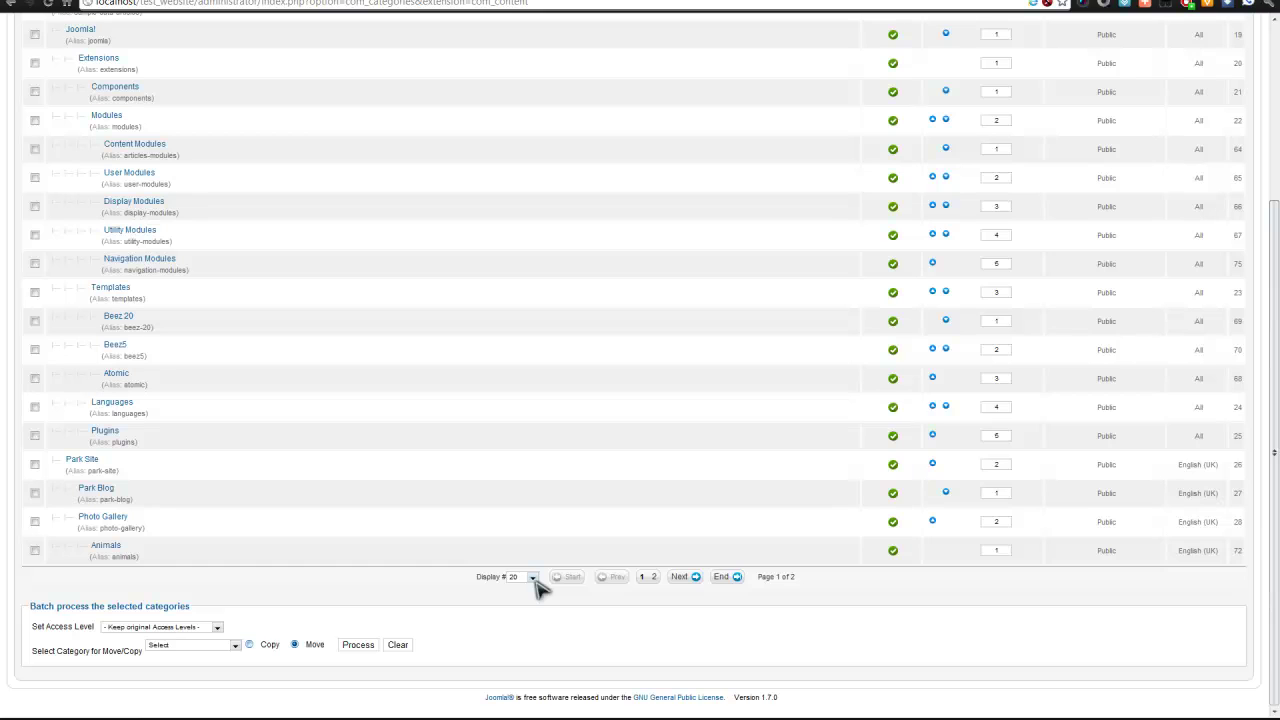
click(533, 577)
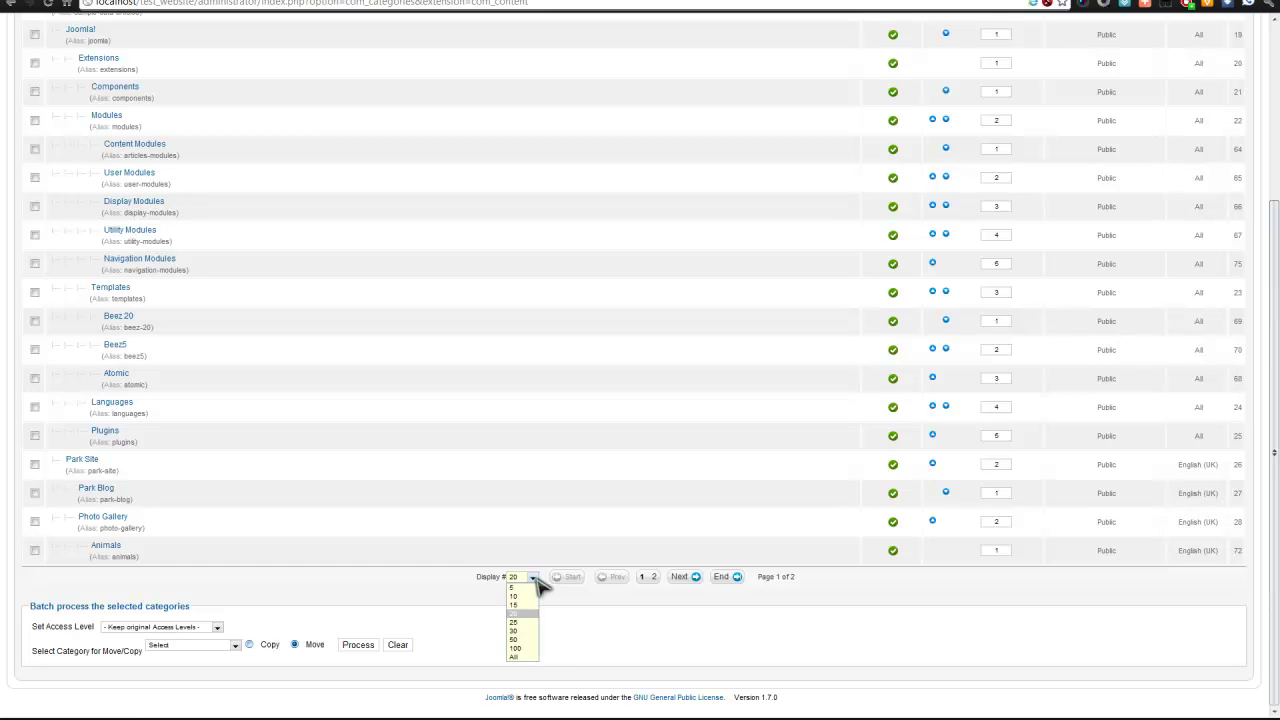
click(526, 660)
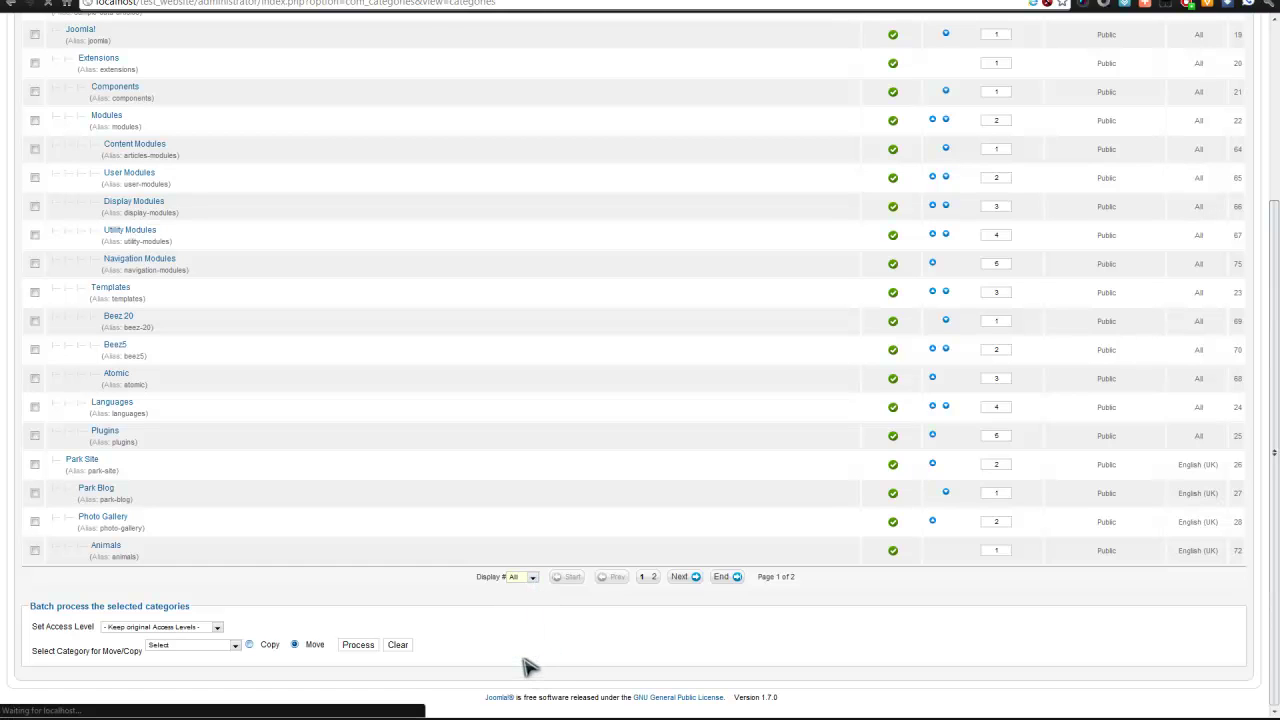
Go to Content > Article Manager
scroll(476, 553, down, 4)
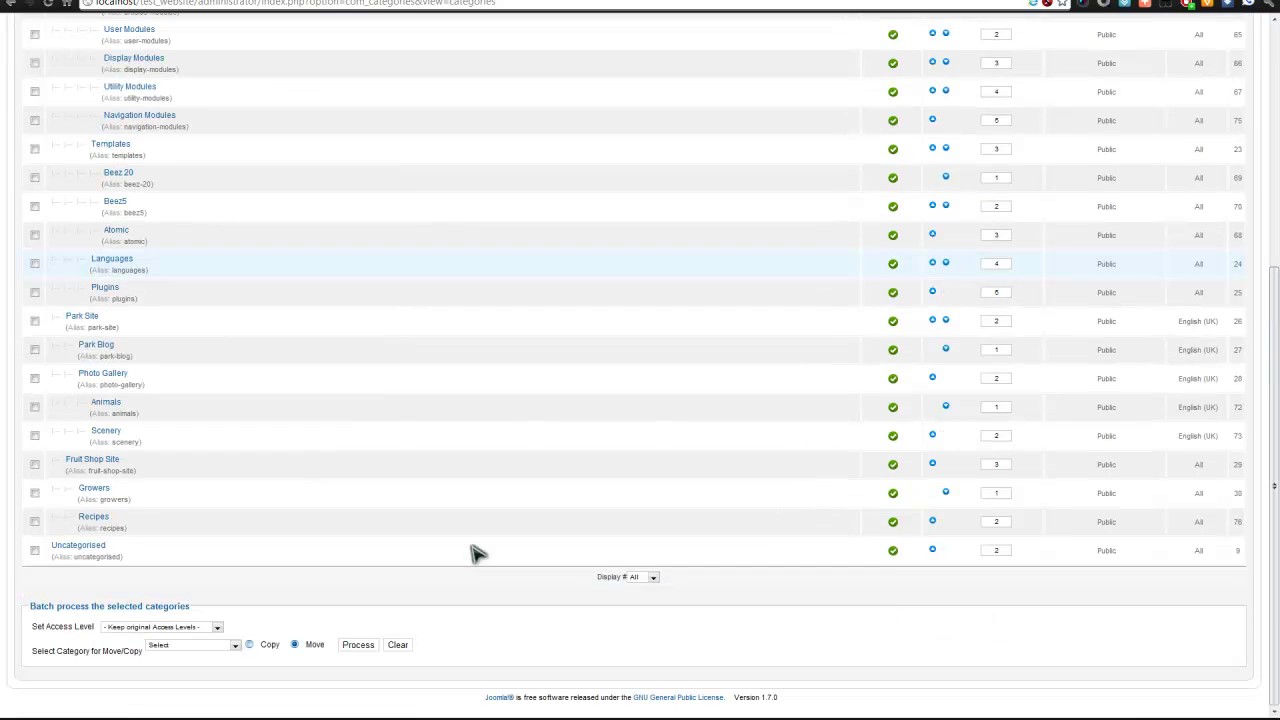
scroll(476, 553, up, 4)
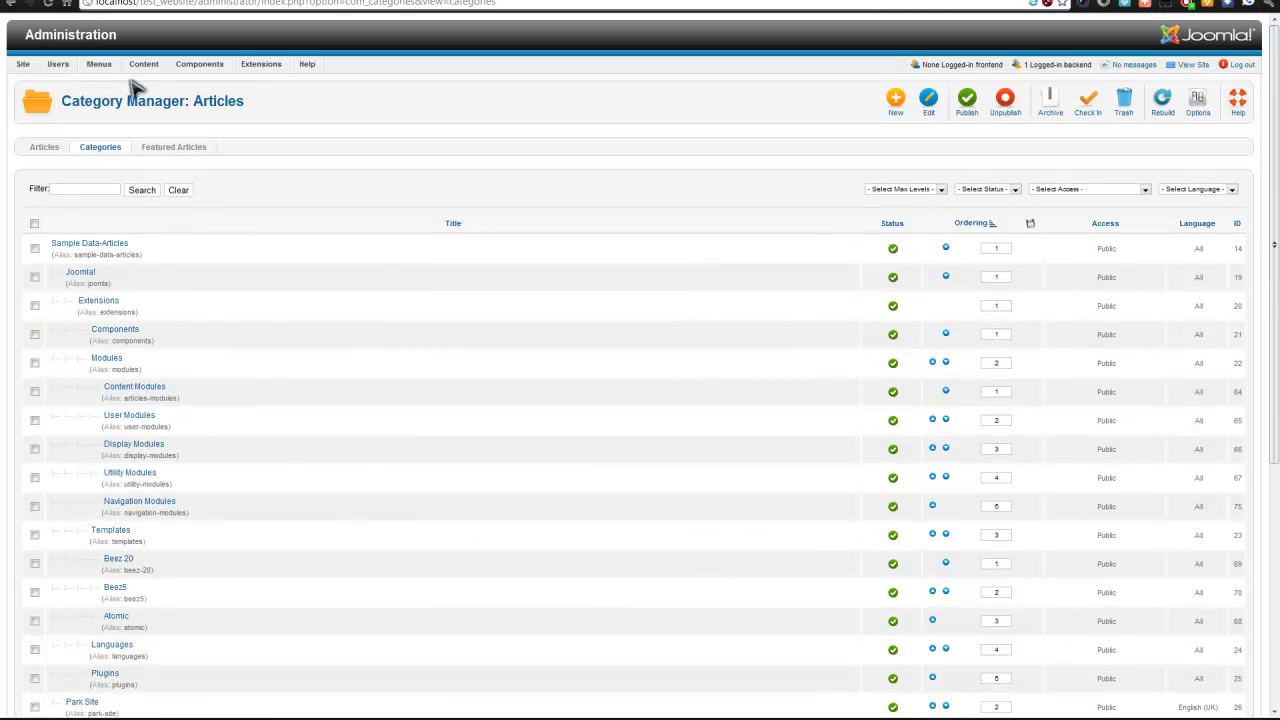
mouse_move(152, 68)
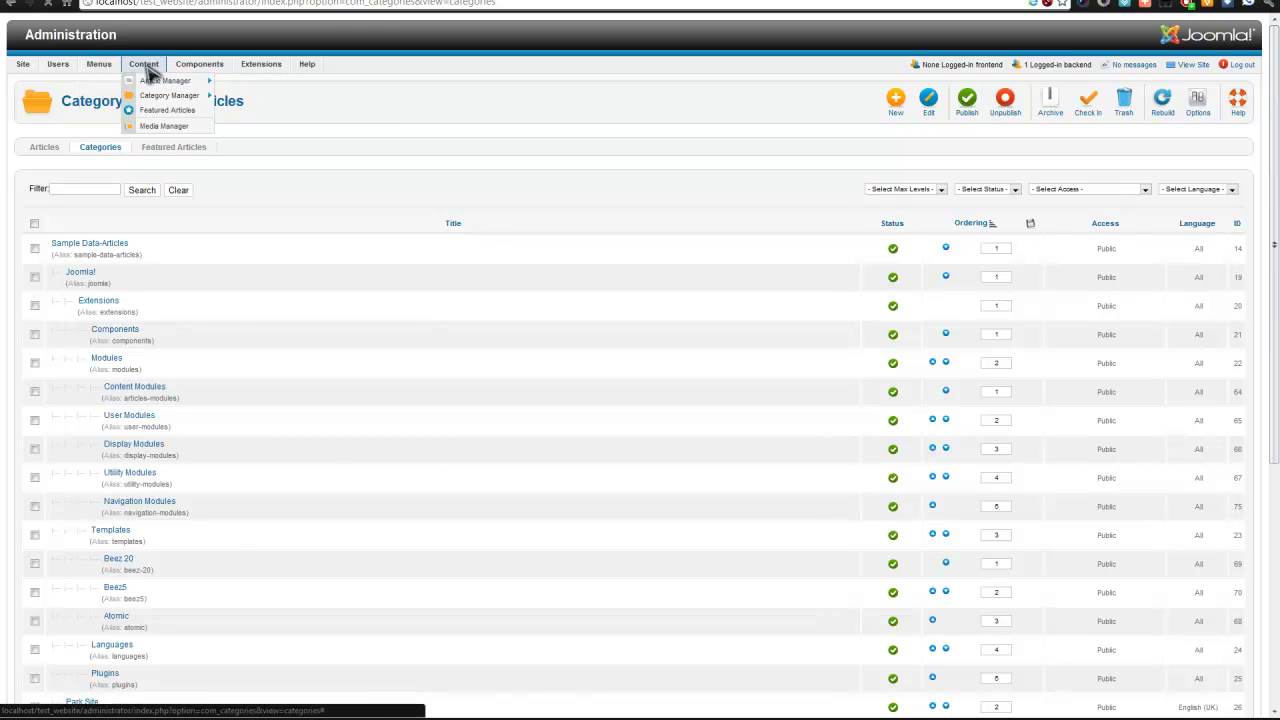
click(158, 86)
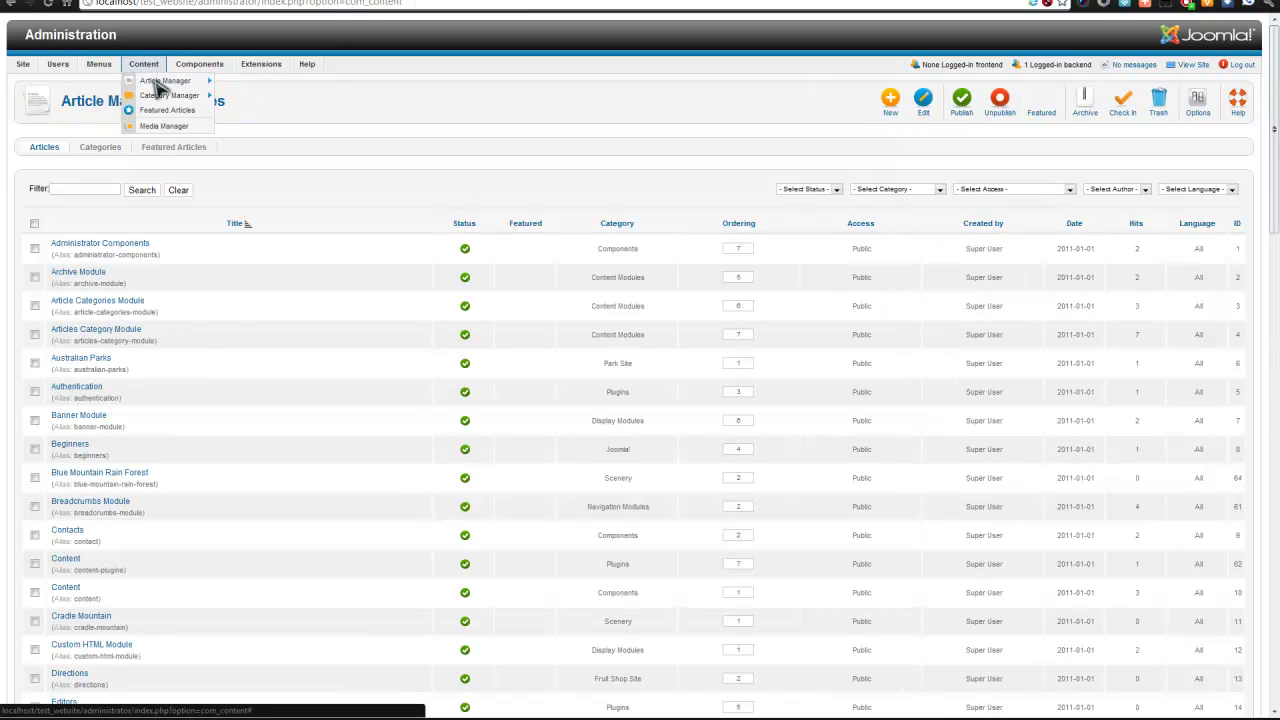
Scroll through the Article Manager list and open Australian Parks for editing
scroll(170, 376, down, 3)
scroll(170, 376, down, 10)
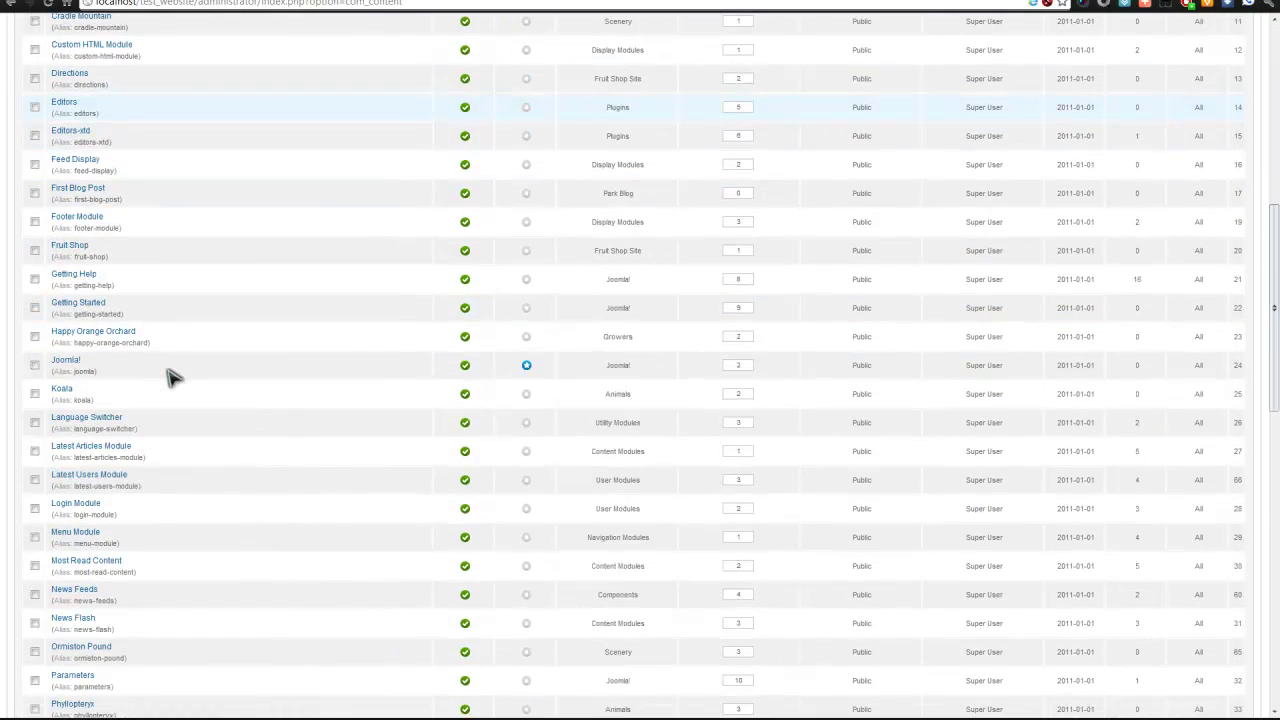
scroll(170, 376, down, 1)
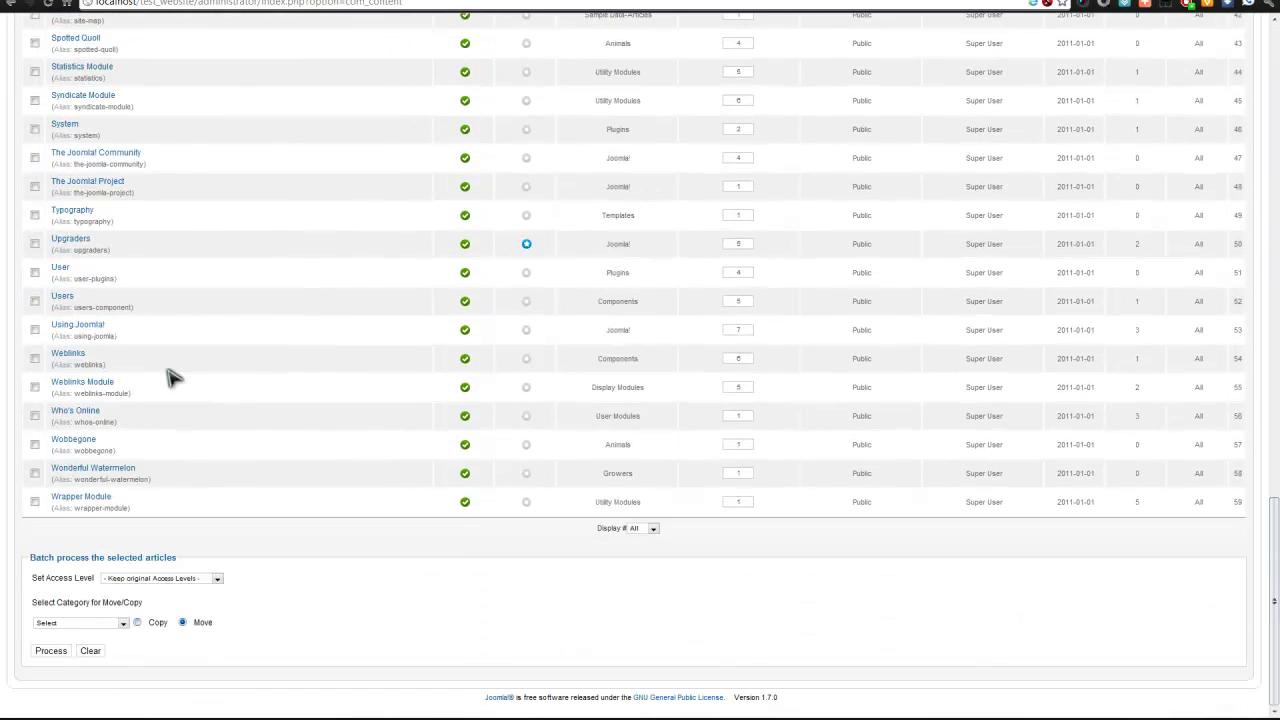
scroll(168, 375, up, 12)
scroll(168, 375, up, 2)
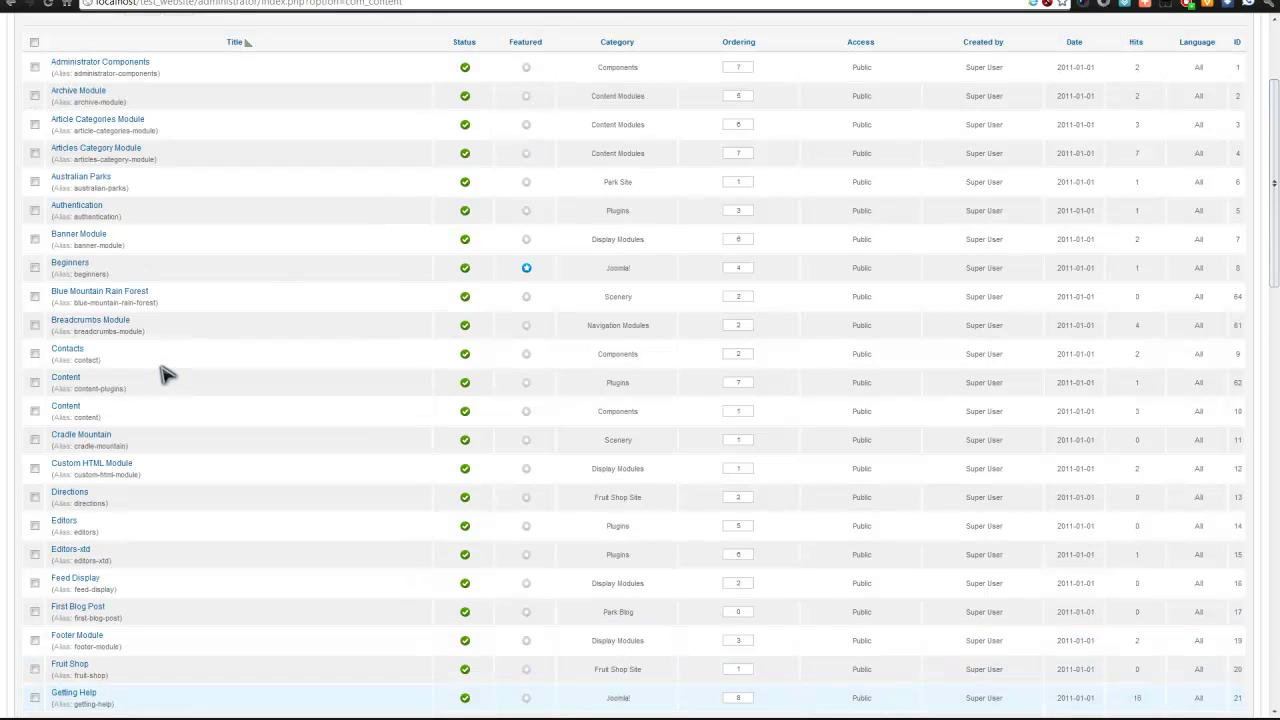
click(92, 186)
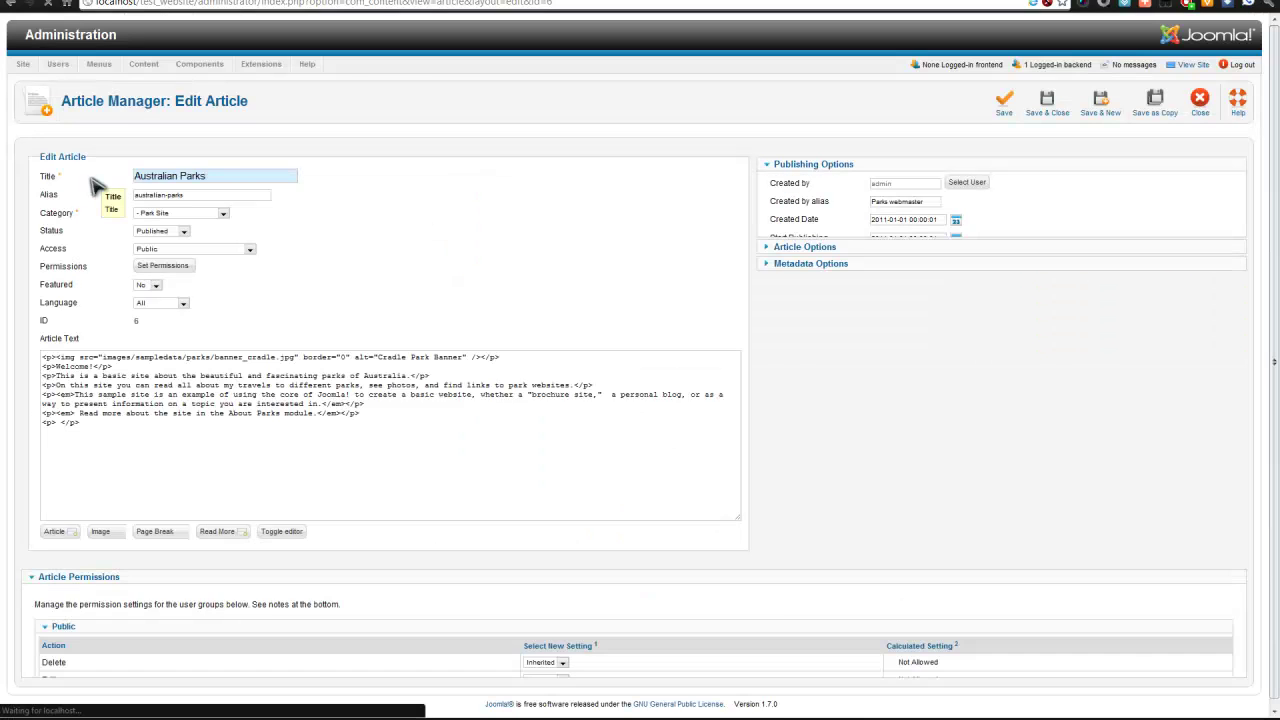
scroll(180, 455, down, 2)
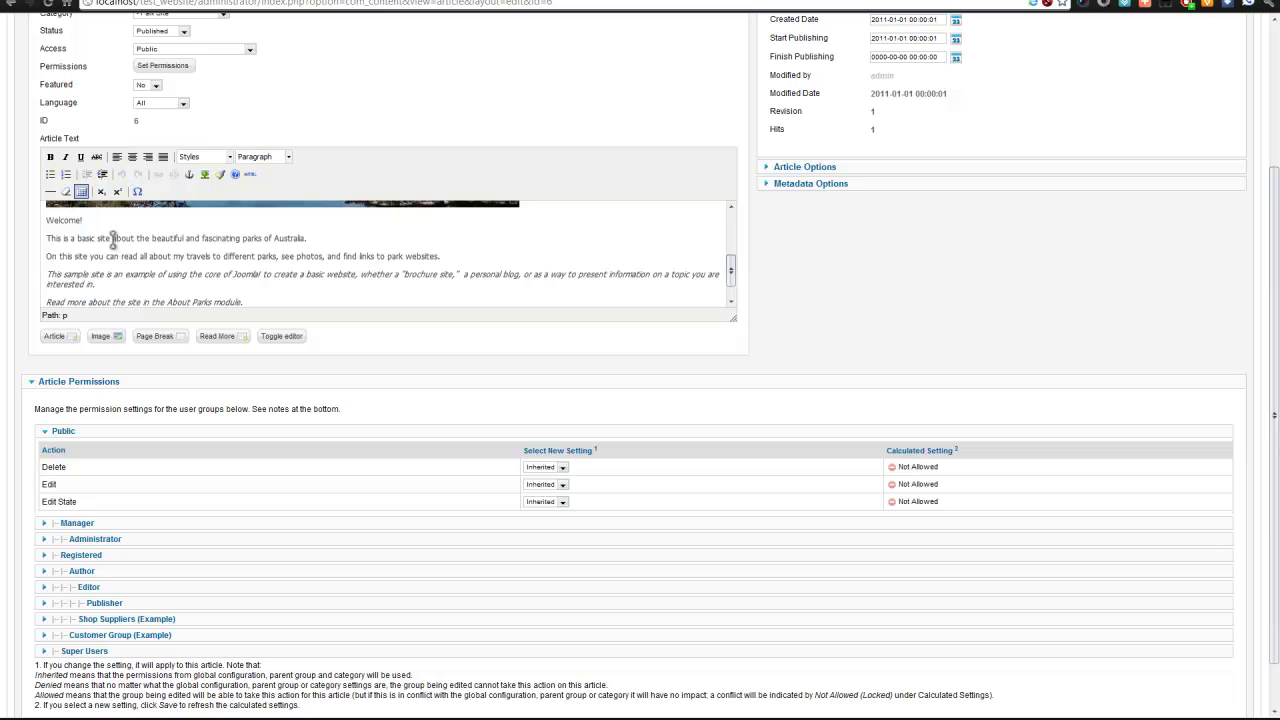
scroll(118, 246, down, 1)
scroll(118, 246, up, 3)
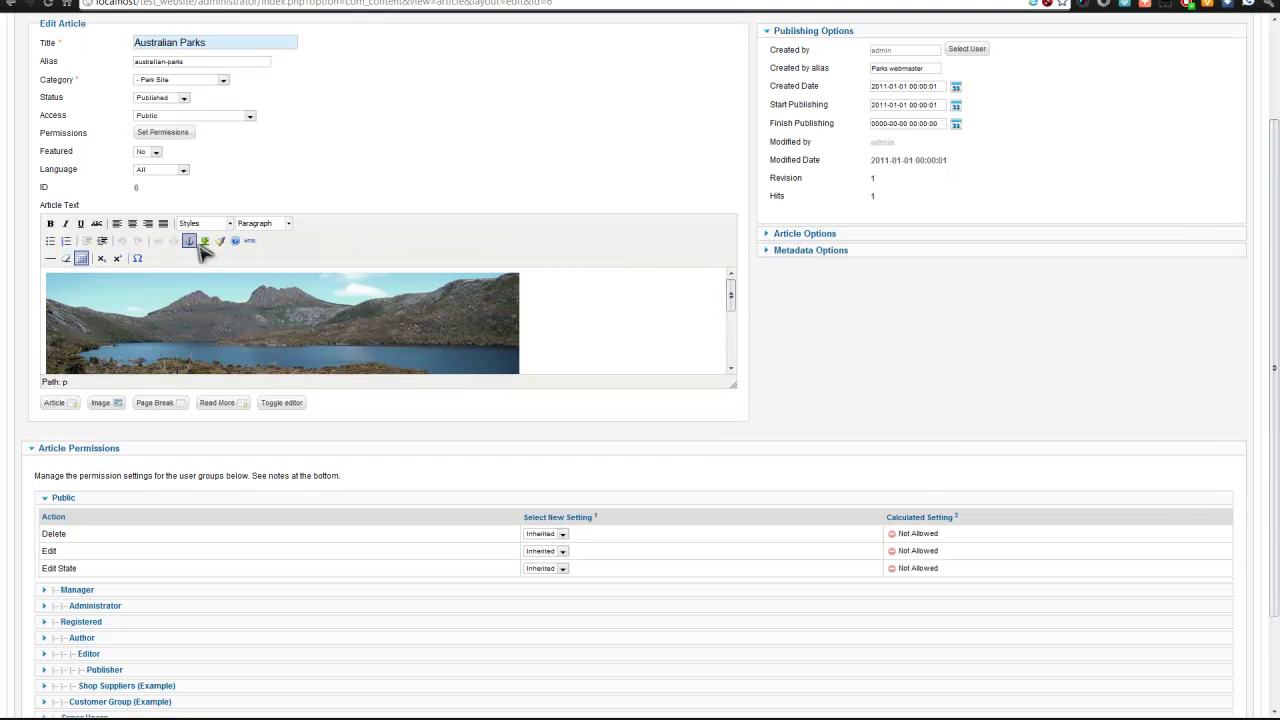
drag(737, 386, 730, 598)
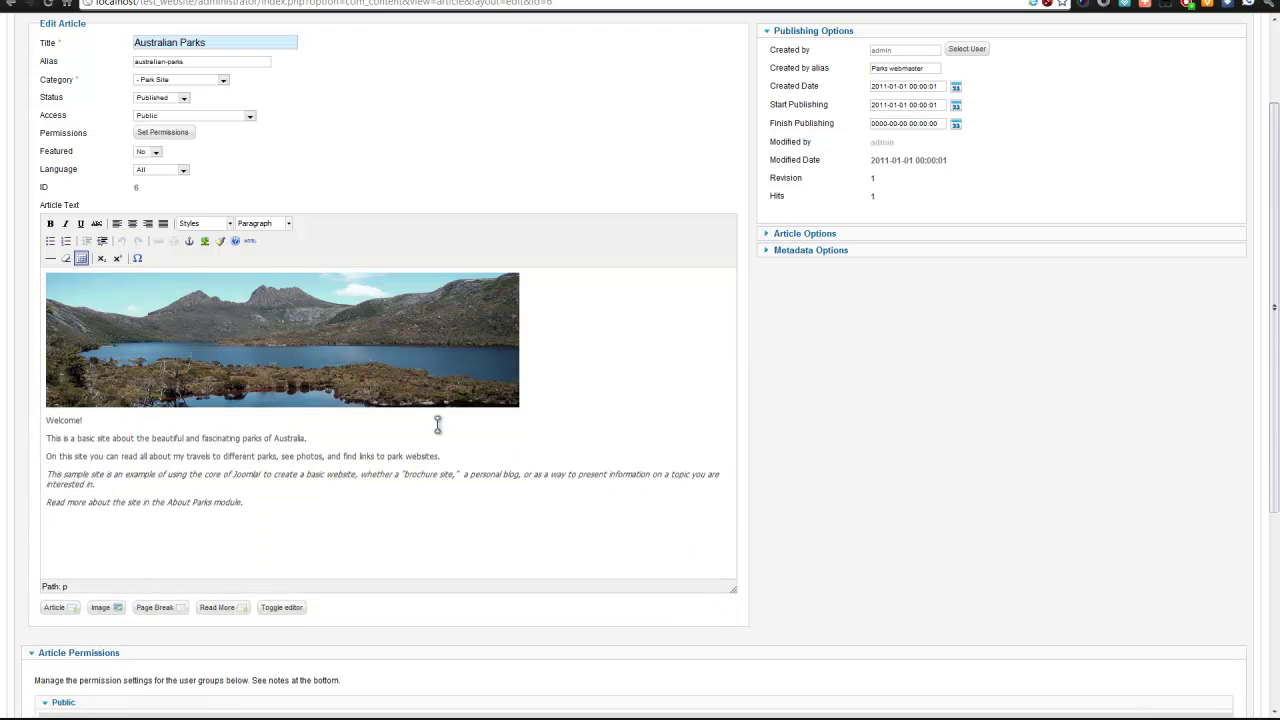
scroll(365, 386, up, 3)
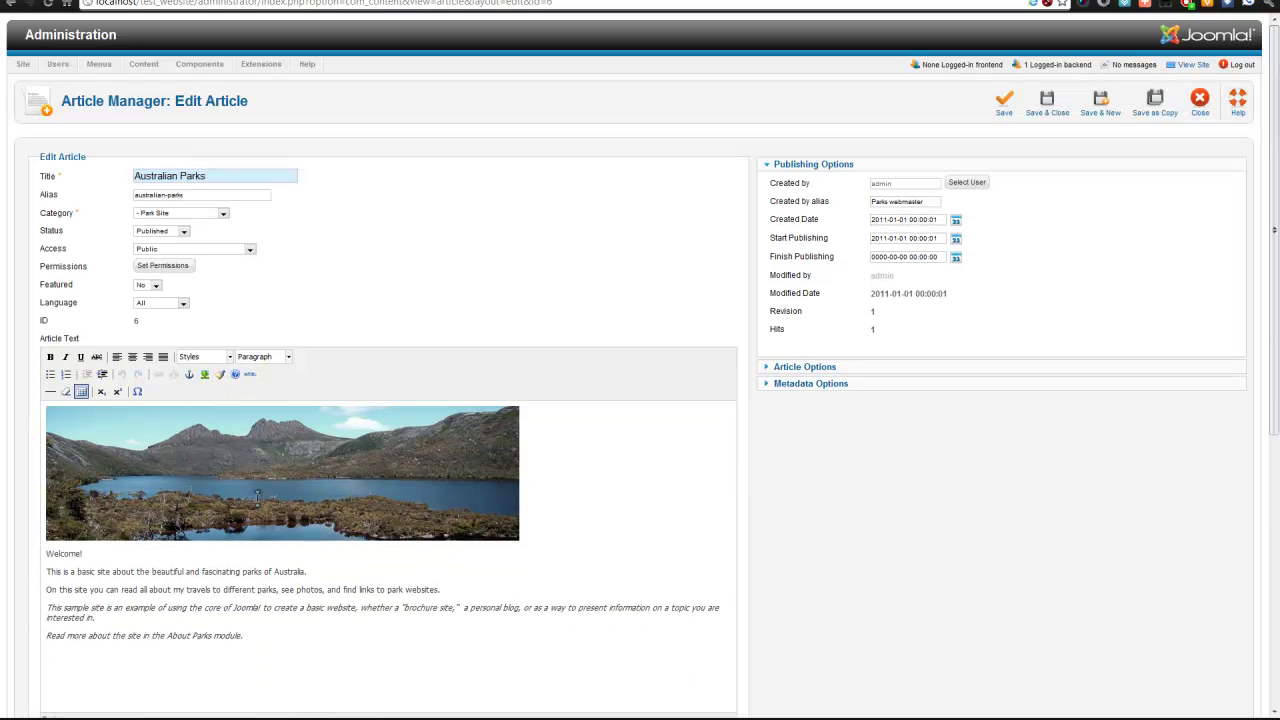
scroll(257, 497, down, 5)
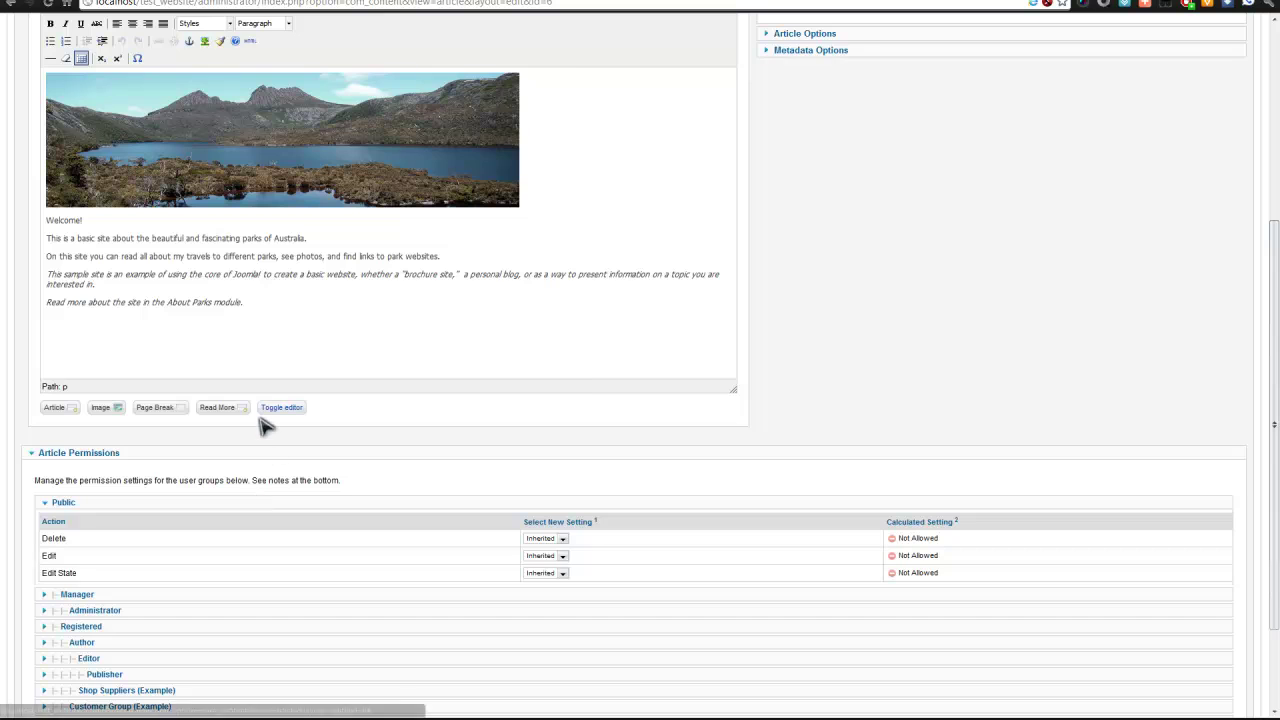
scroll(260, 430, up, 6)
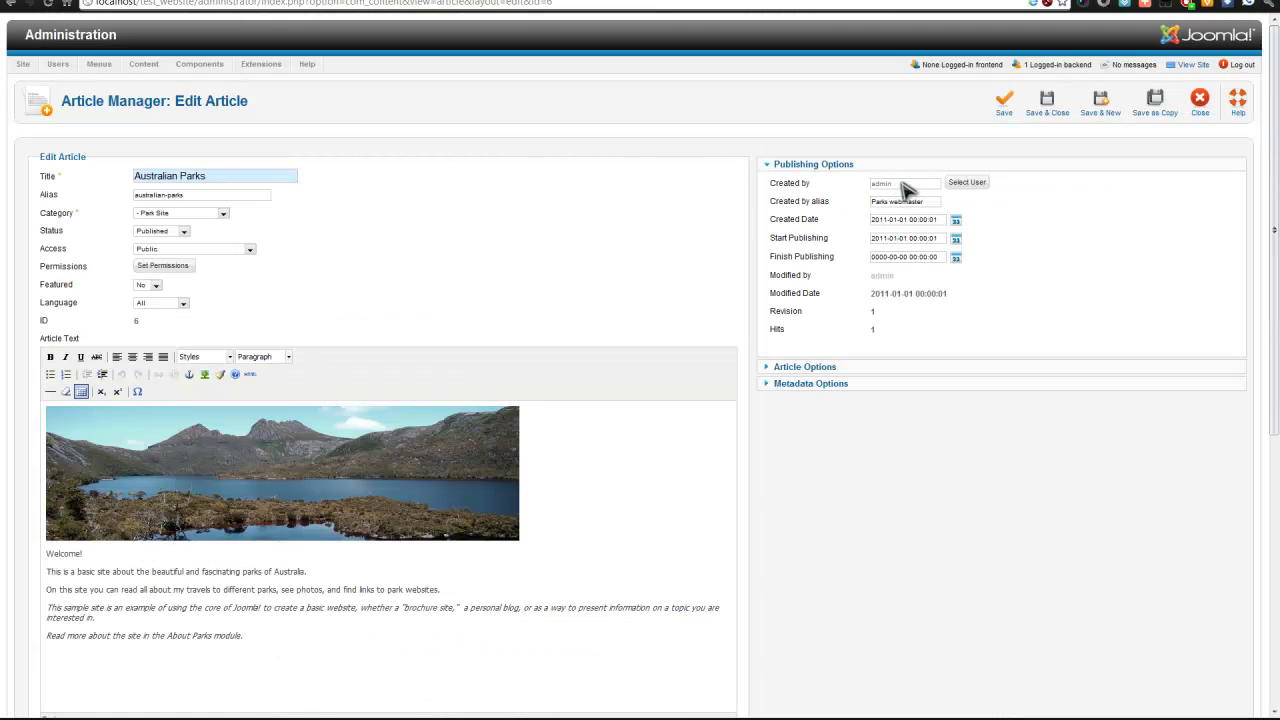
click(792, 372)
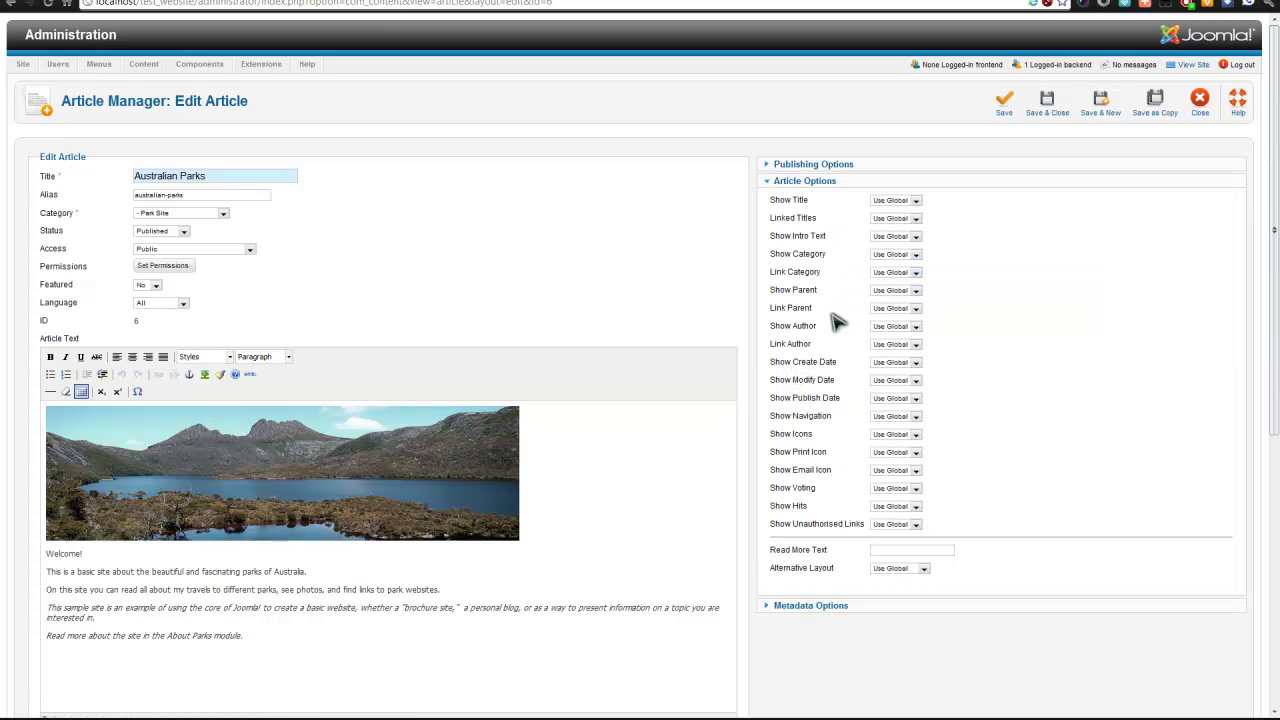
scroll(813, 461, down, 3)
scroll(805, 463, down, 3)
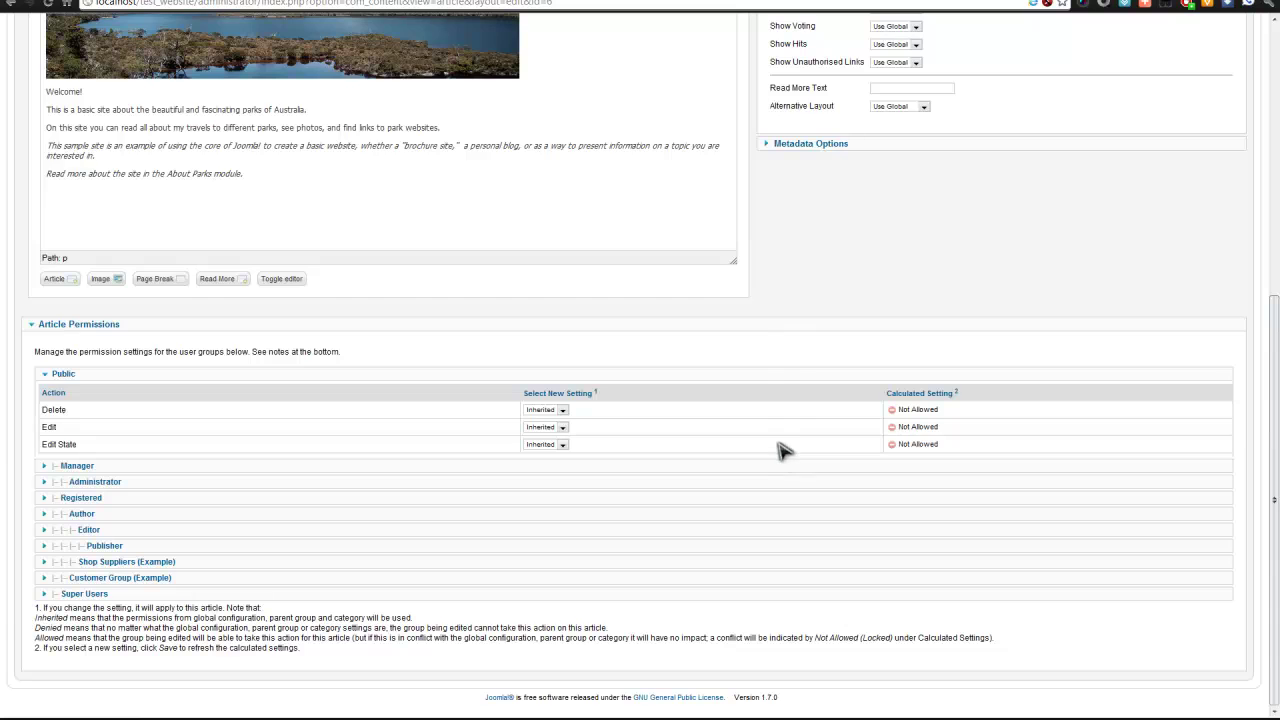
scroll(770, 460, up, 5)
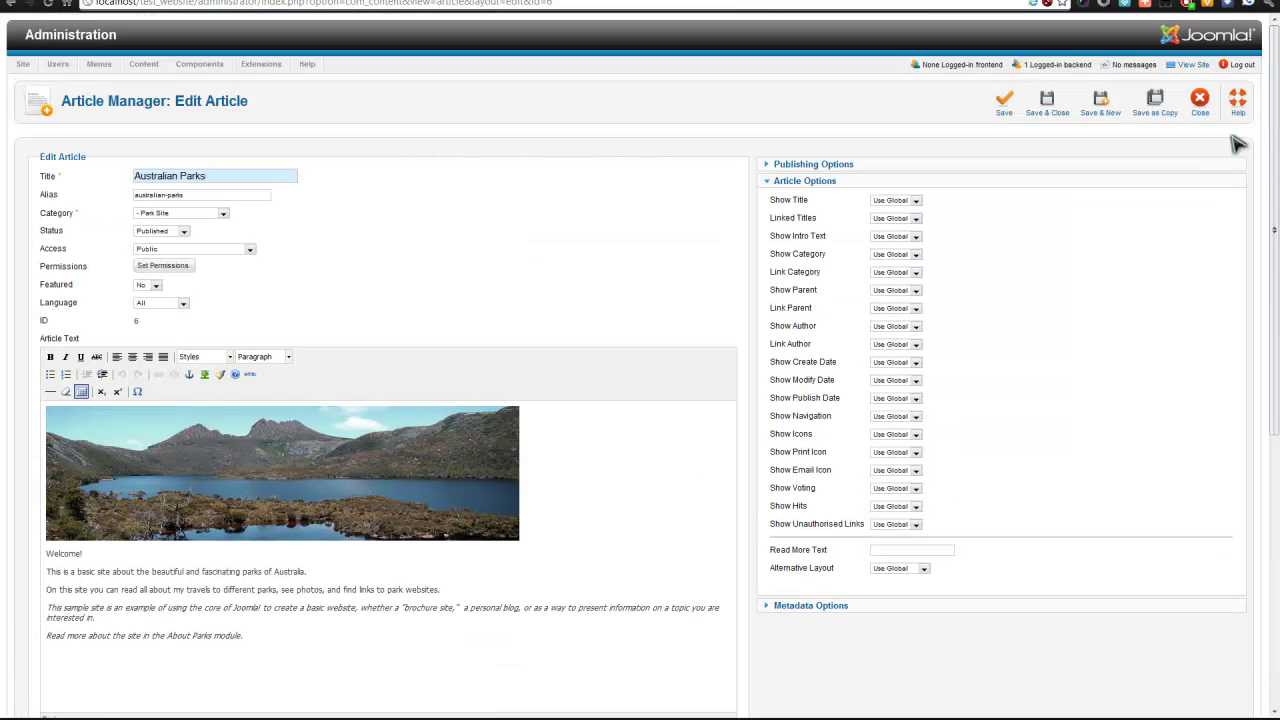
Close the Australian Parks editor, then browse the Components and Extensions menus
click(1201, 110)
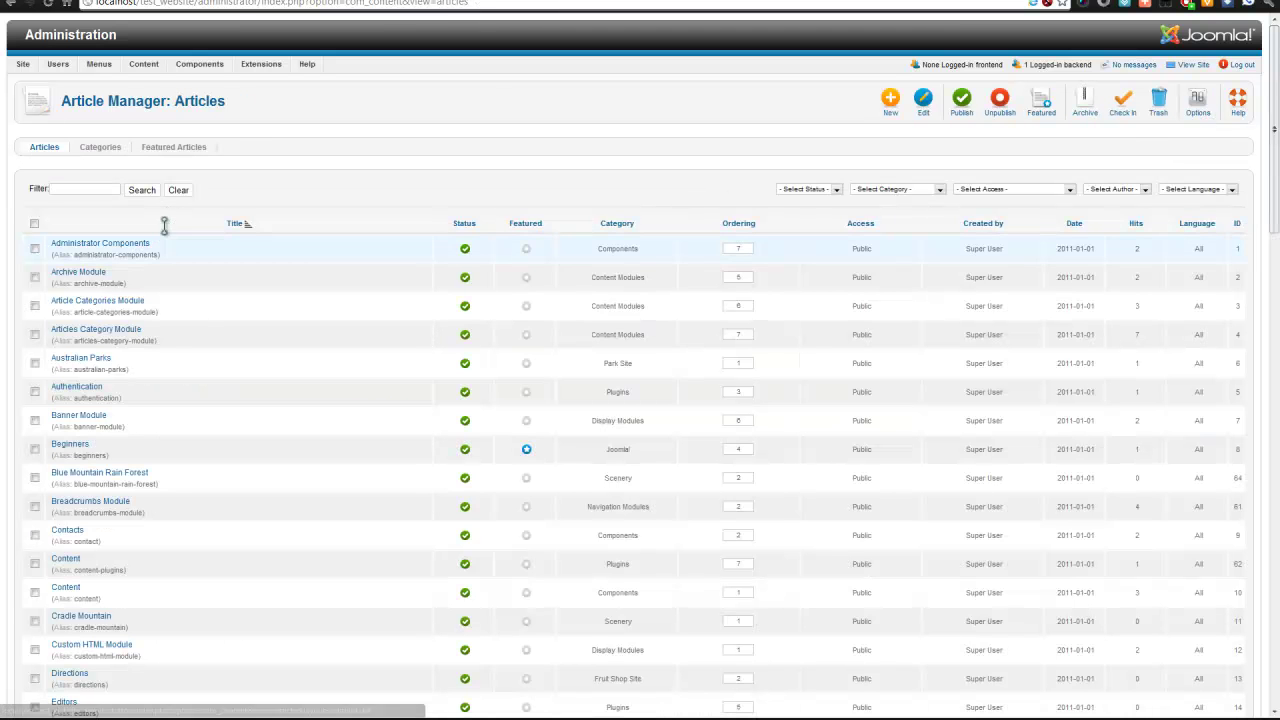
mouse_move(190, 68)
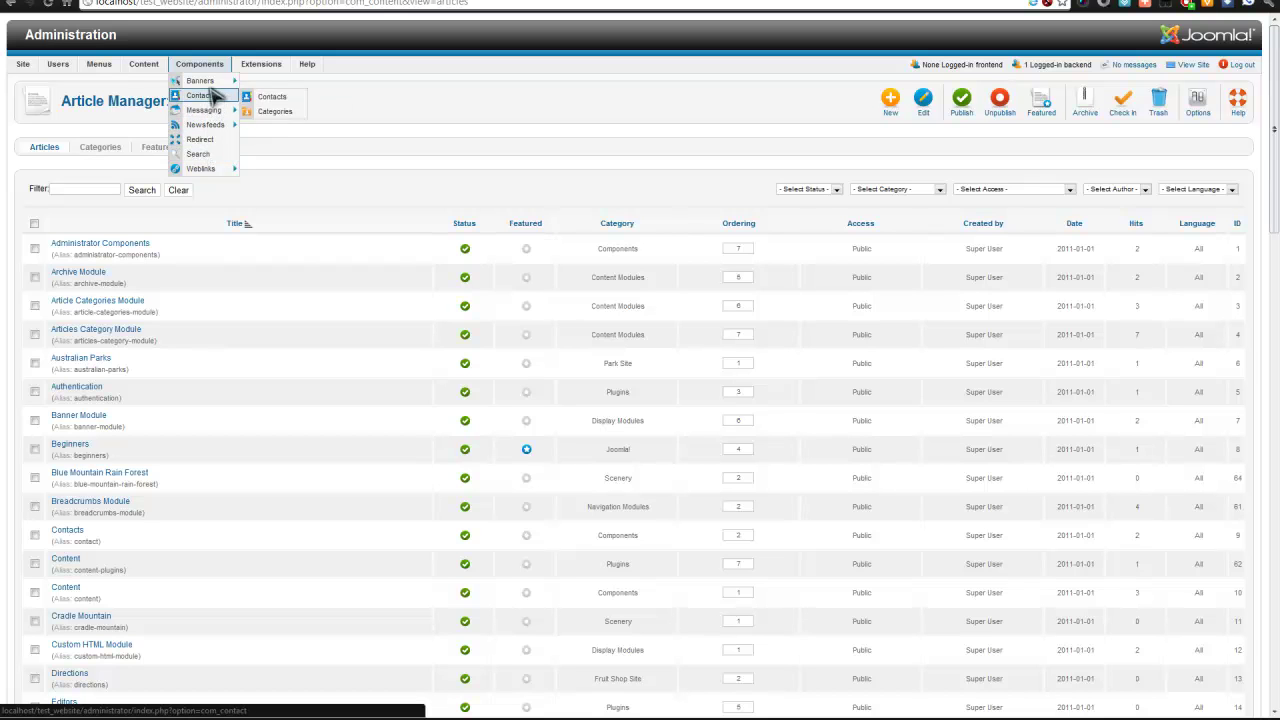
mouse_move(211, 88)
mouse_move(217, 112)
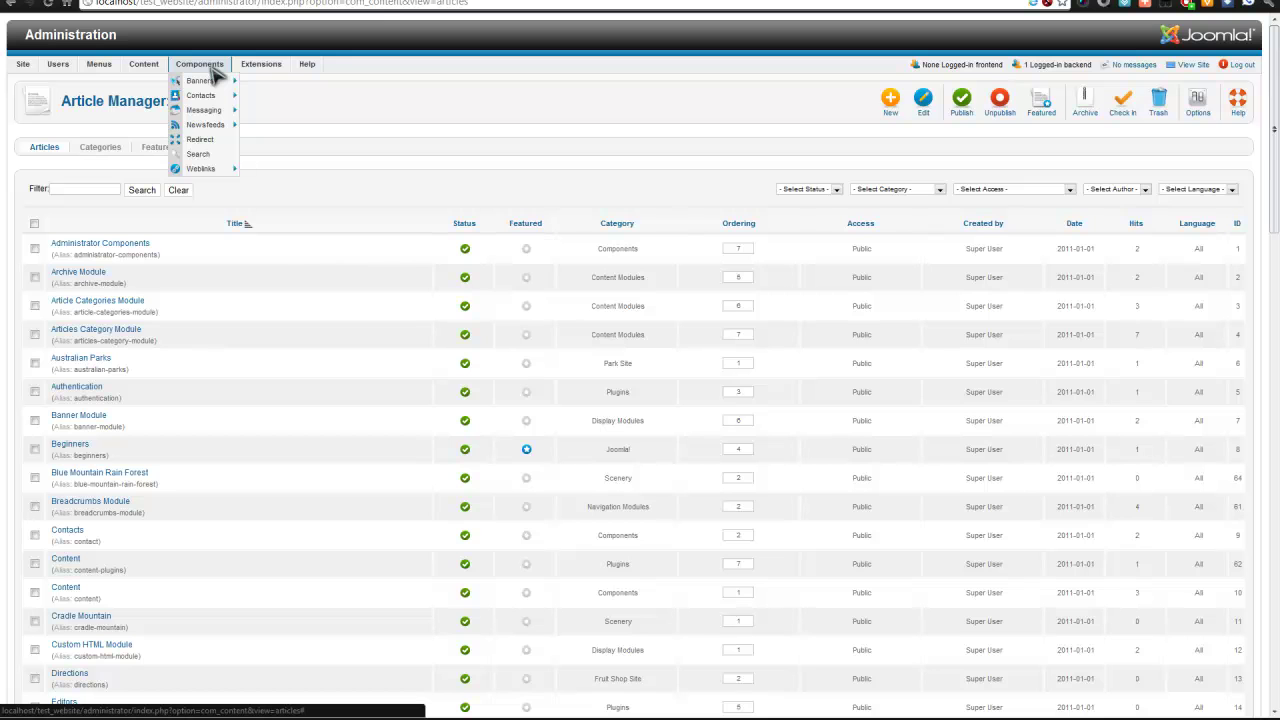
Go to Extensions > Extension Manager and browse for a package file to upload
mouse_move(262, 70)
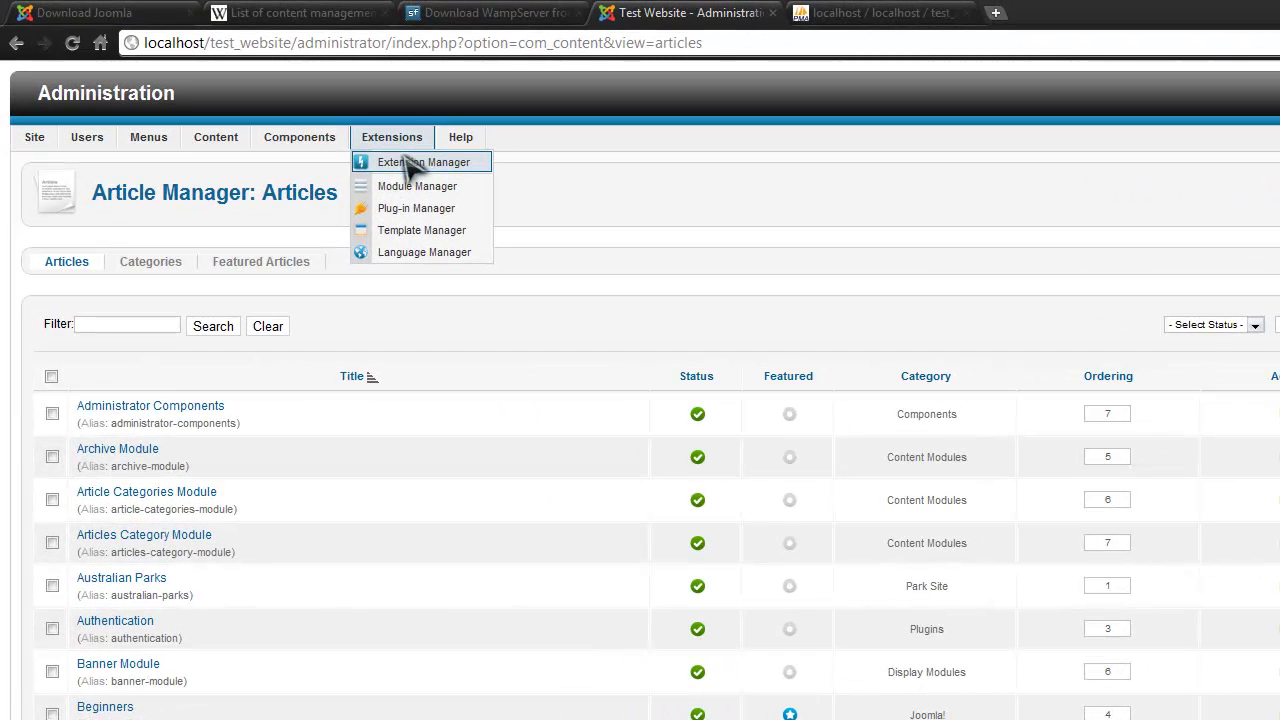
click(383, 147)
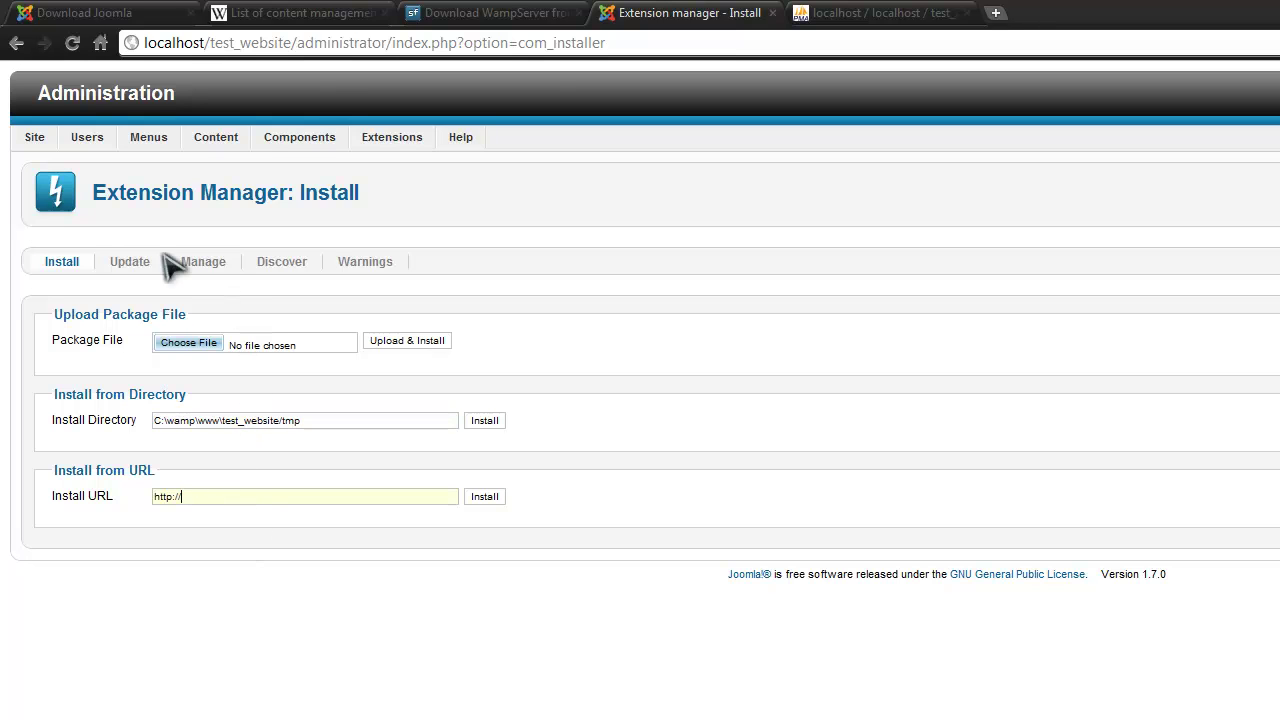
click(190, 343)
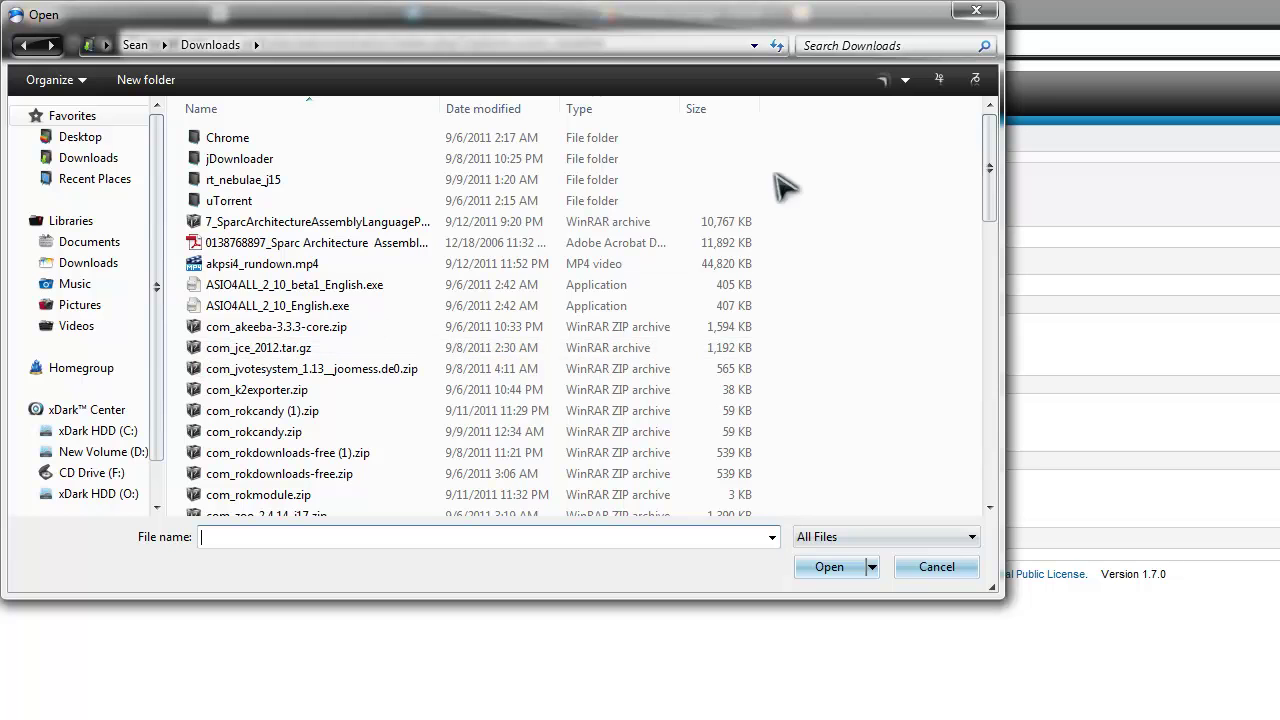
Upload and install the com_rokcandy.zip package
click(300, 392)
scroll(314, 414, down, 1)
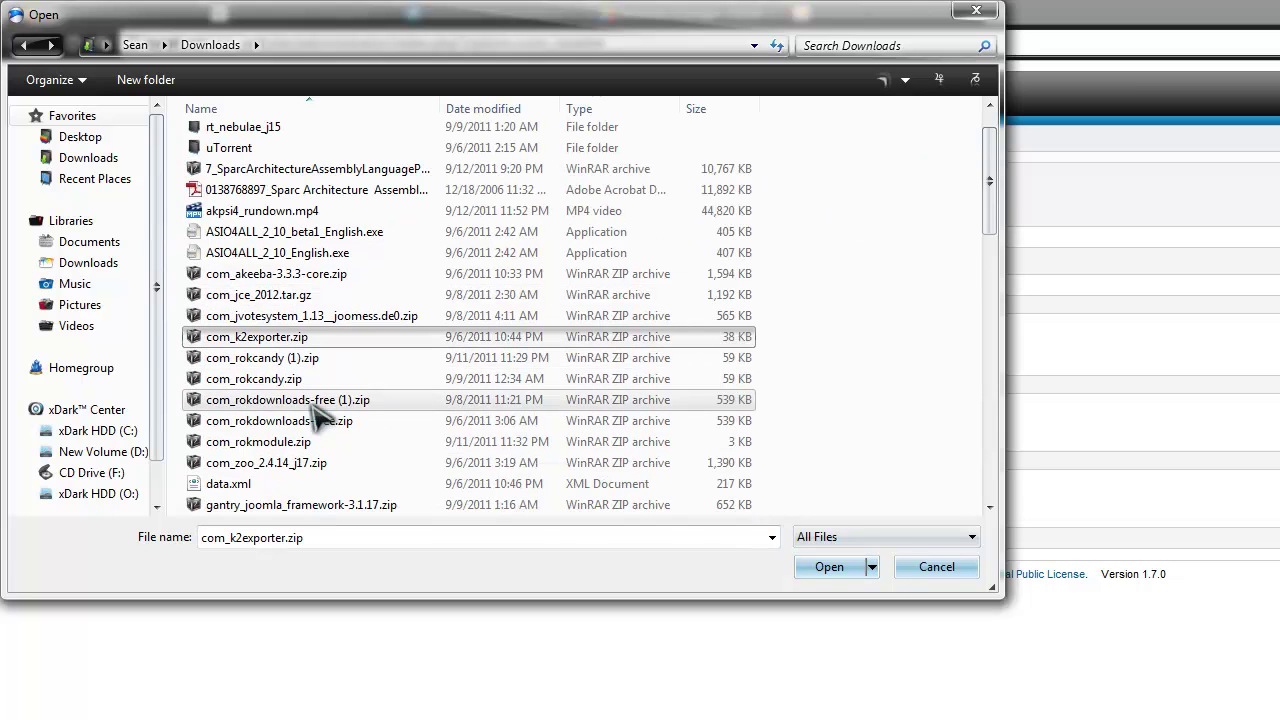
click(300, 378)
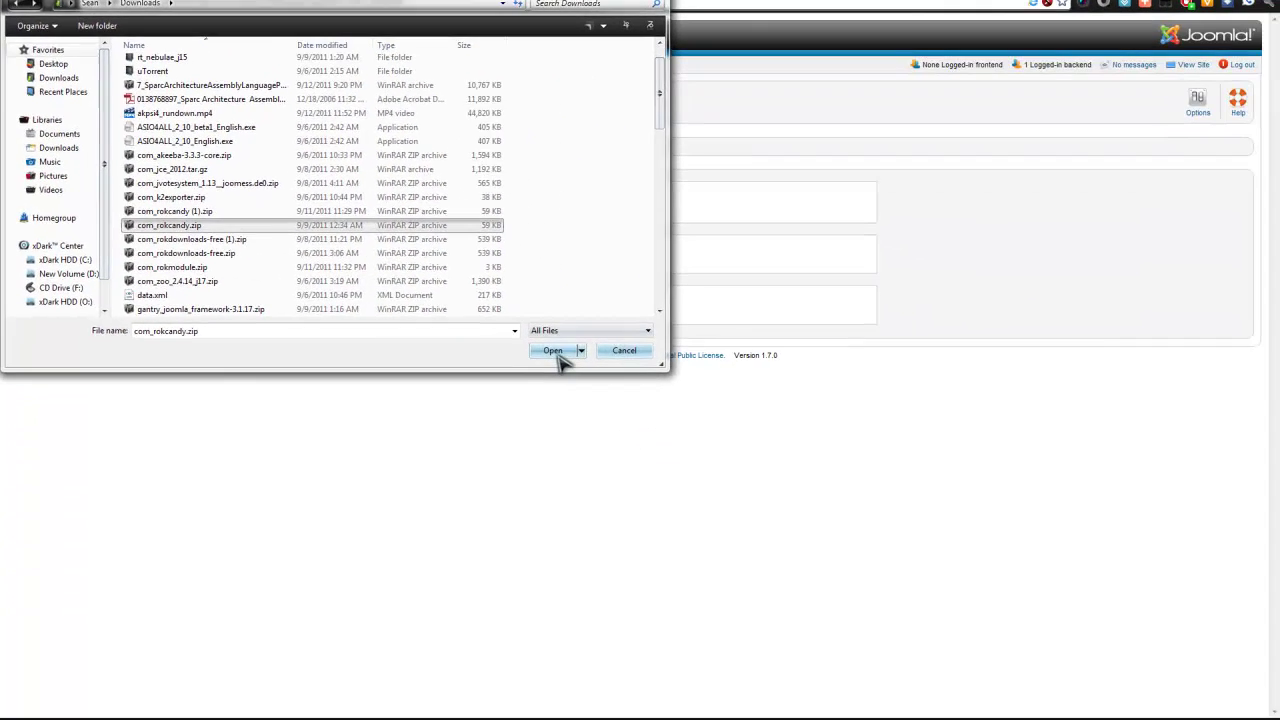
click(829, 566)
click(268, 203)
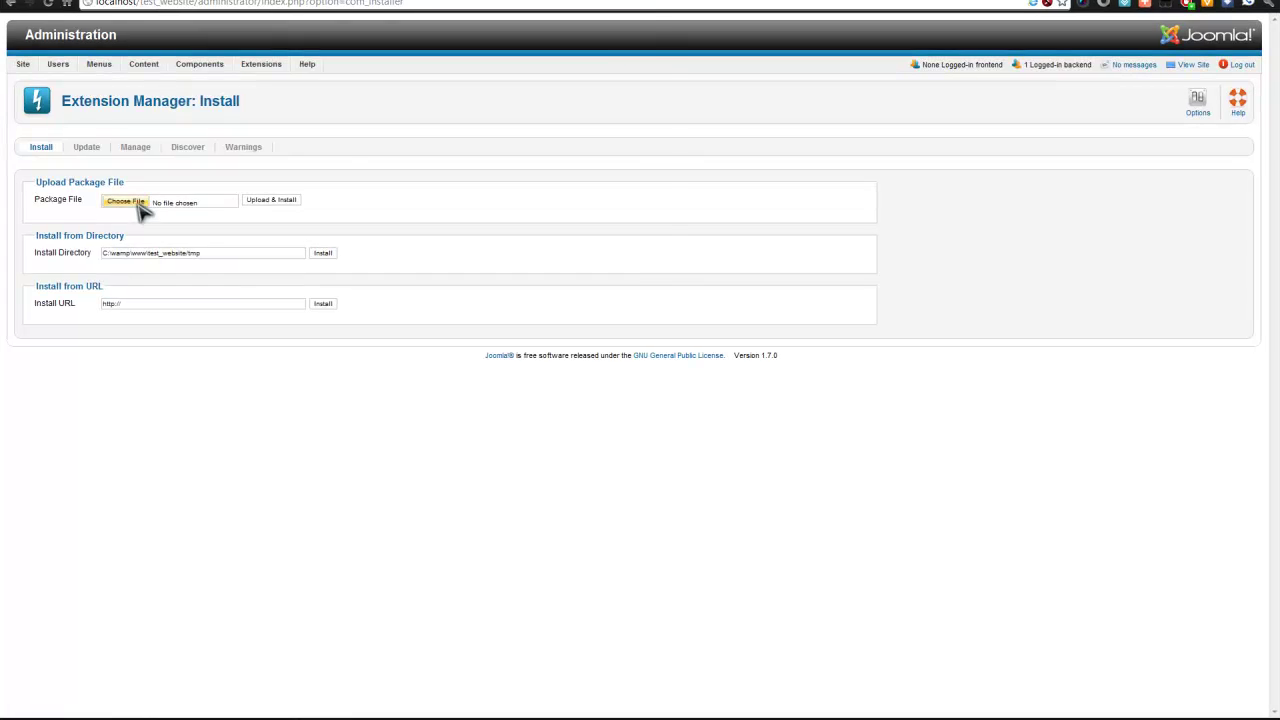
Upload and install the rt_gantry_j16-3.2.11-bundle.zip package
click(126, 201)
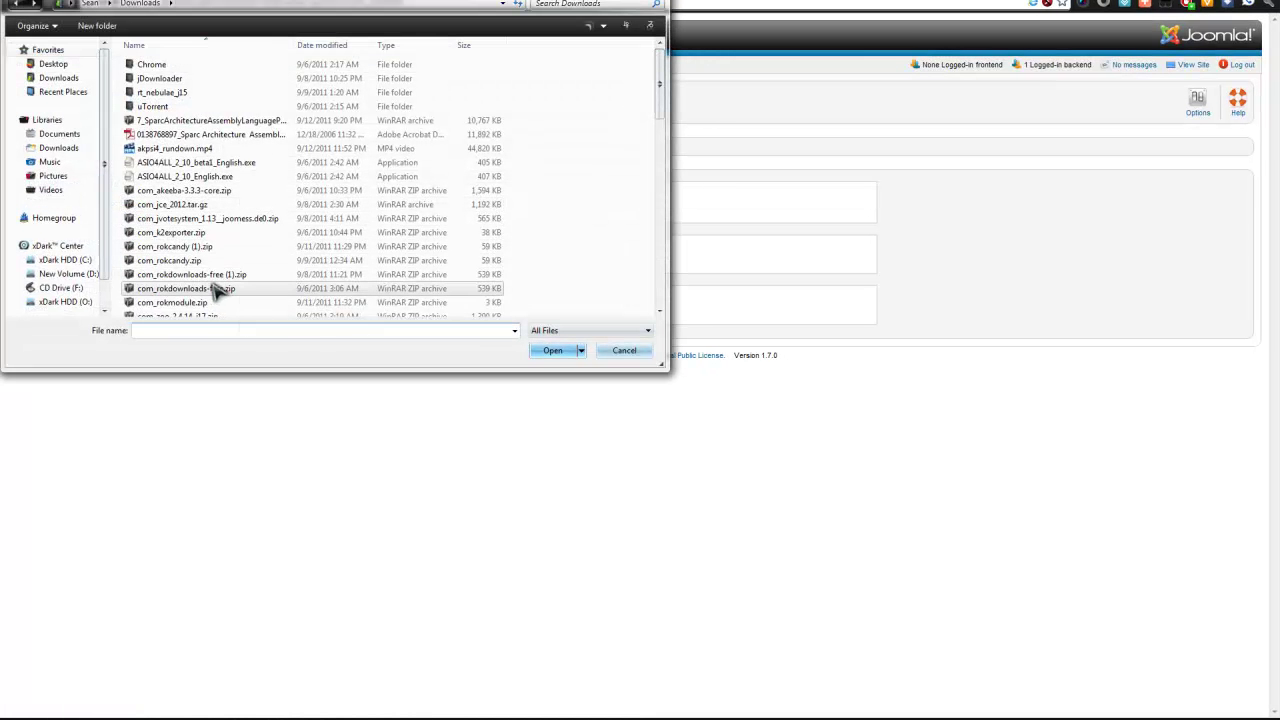
click(296, 288)
scroll(300, 285, down, 6)
scroll(230, 285, down, 6)
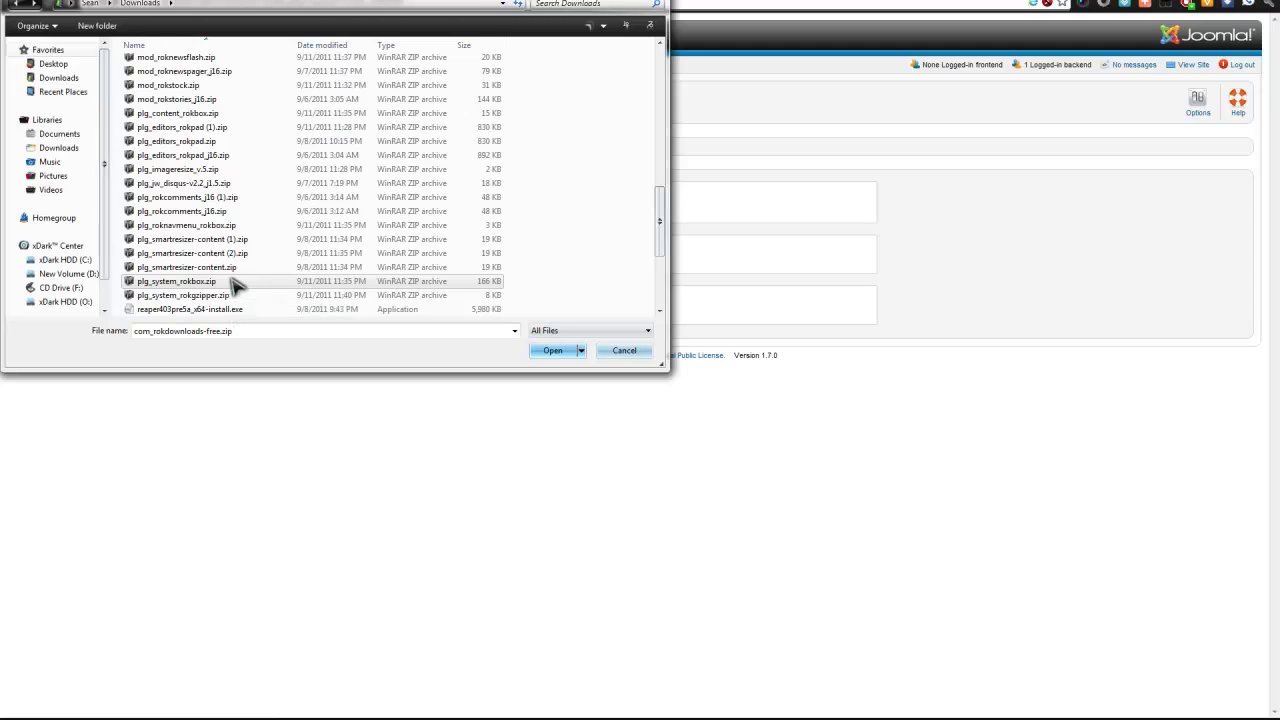
scroll(230, 285, down, 4)
click(220, 212)
click(553, 351)
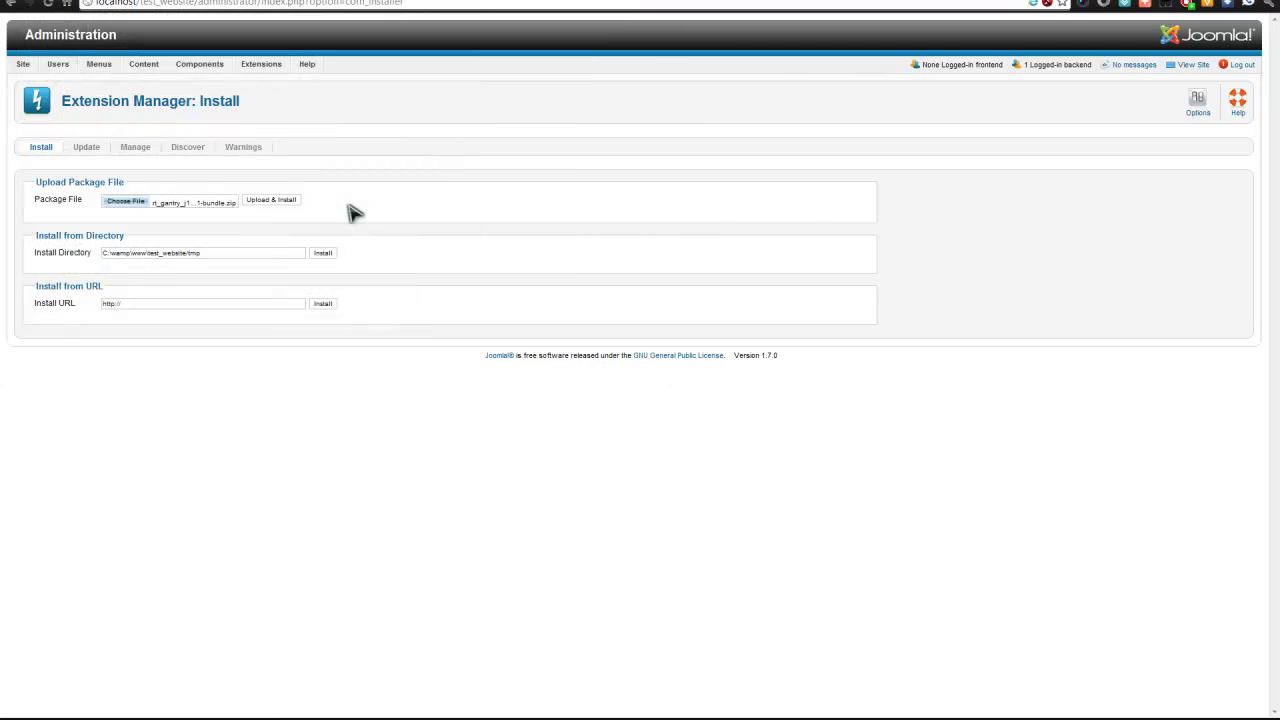
click(267, 201)
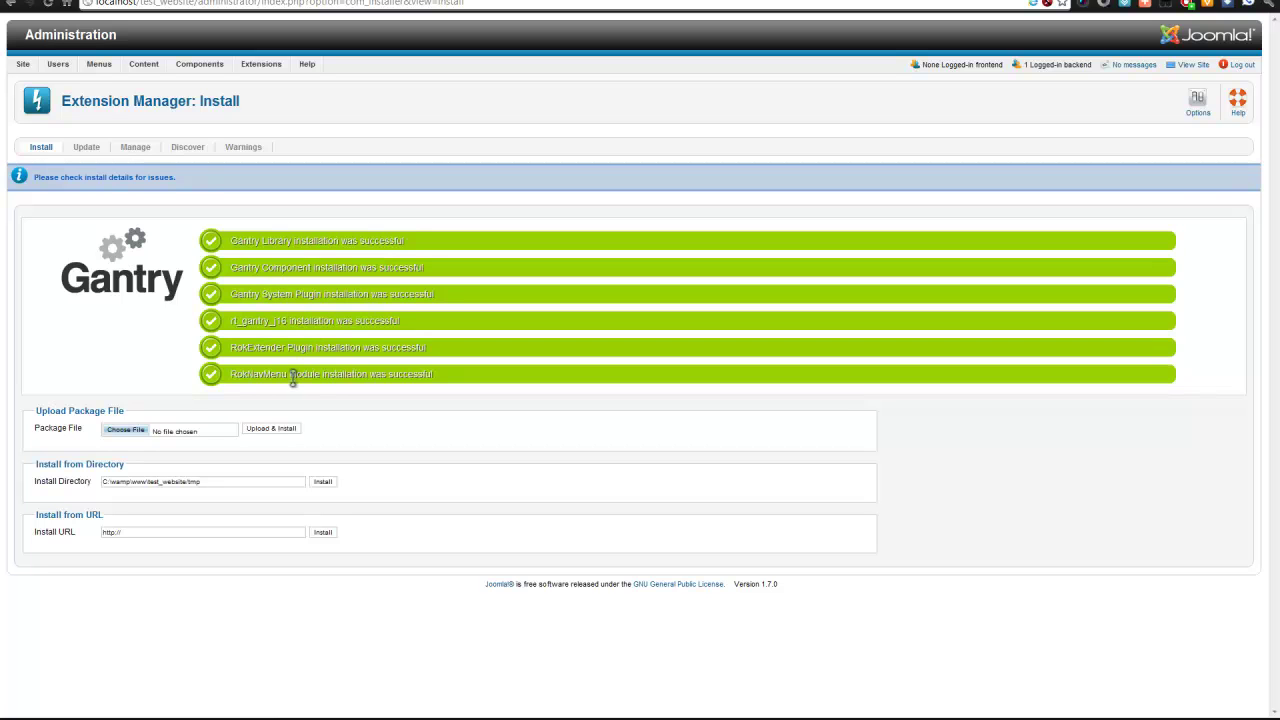
Confirm all six Gantry bundle installs succeeded, including the rt_gantry_j16 template and RokNavMenu module
mouse_move(265, 70)
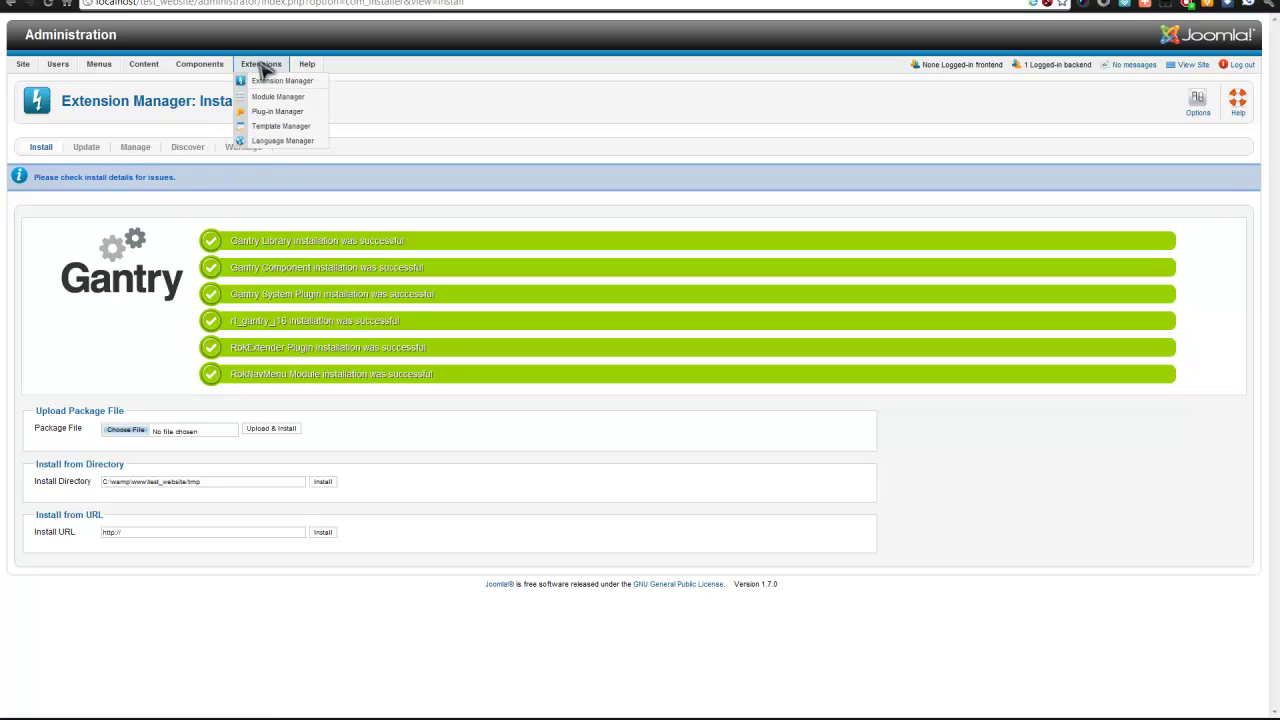
Make the rt_radiance - Default style the default site template, then view the public site
click(283, 127)
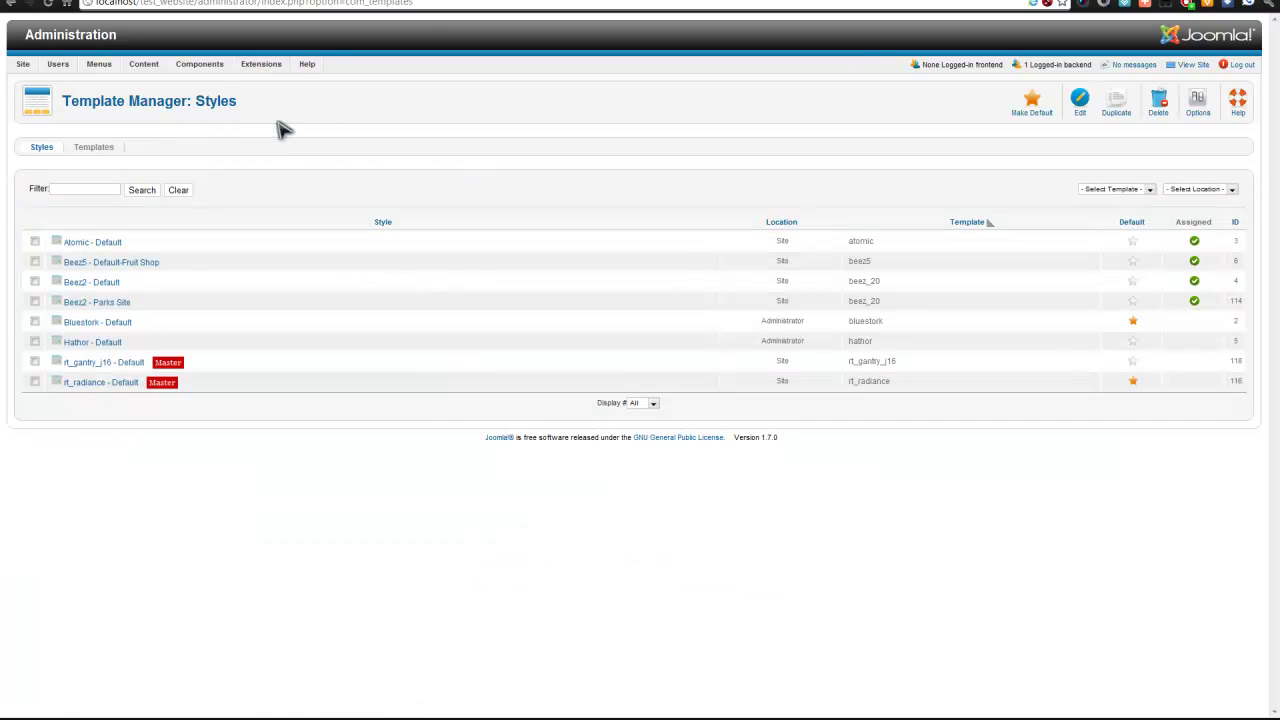
click(35, 382)
click(1052, 118)
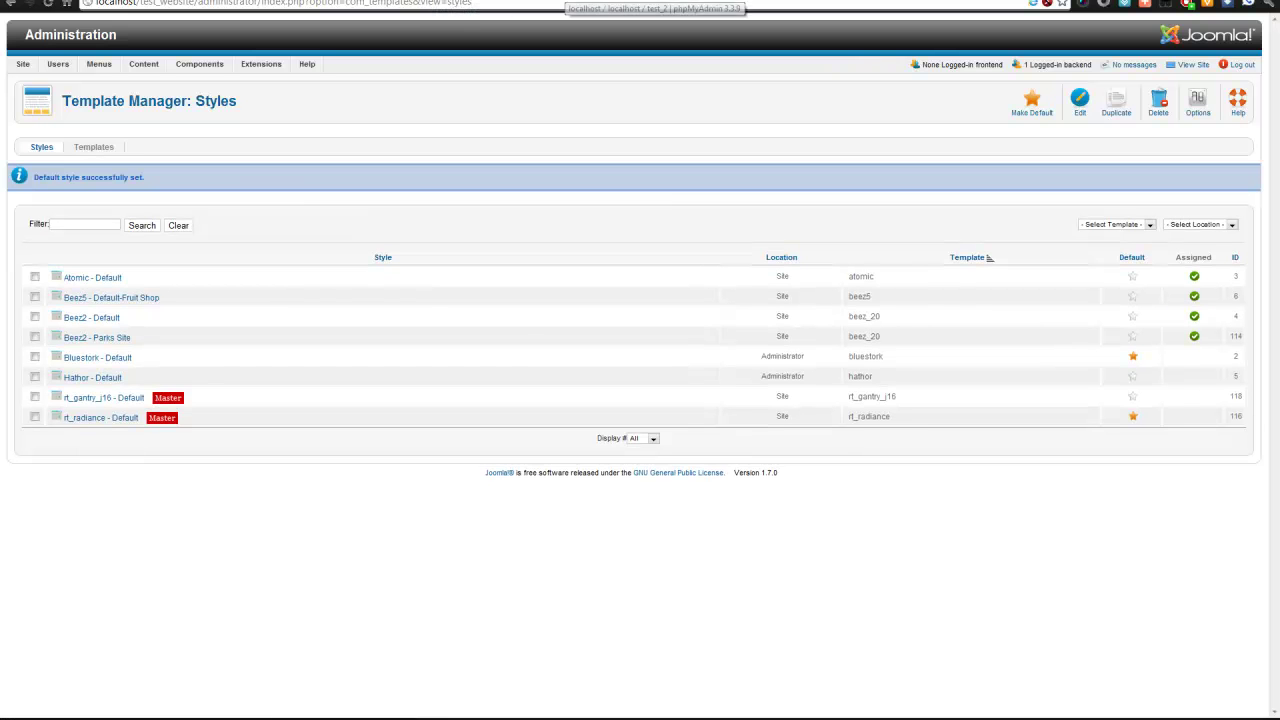
click(1191, 66)
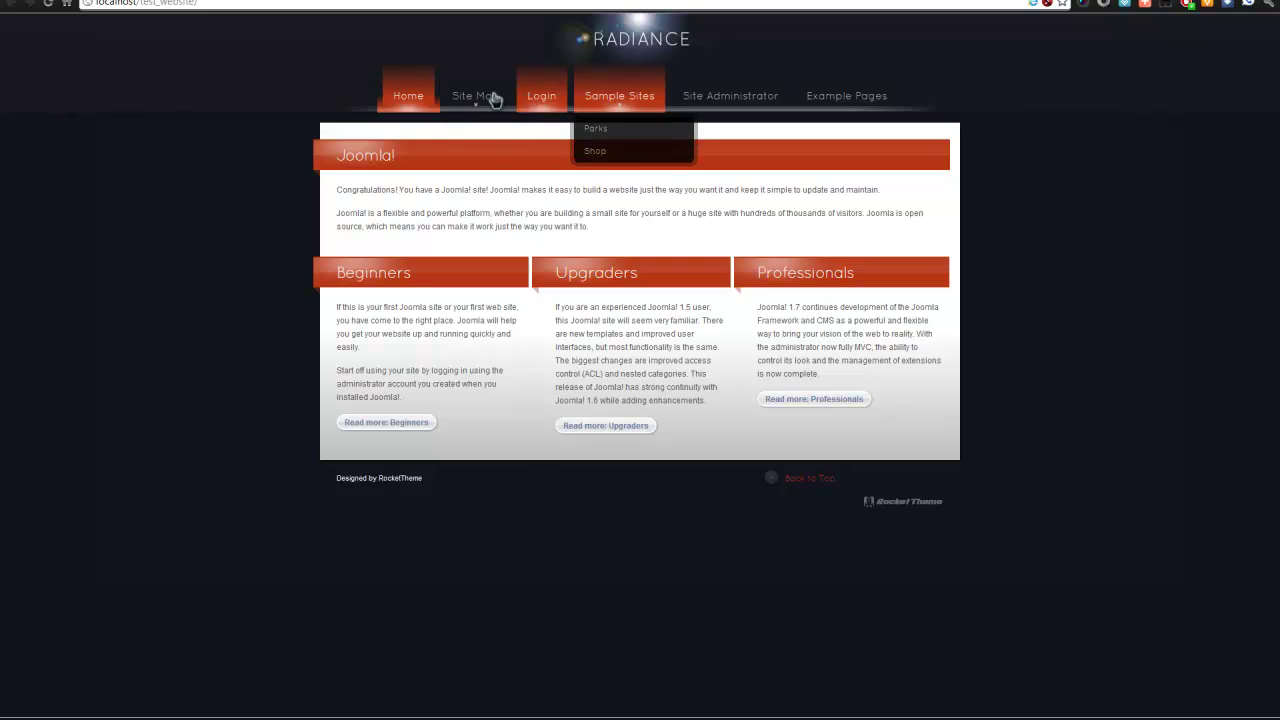
Go to the Articles page under the Site Map menu of the Radiance homepage
mouse_move(480, 101)
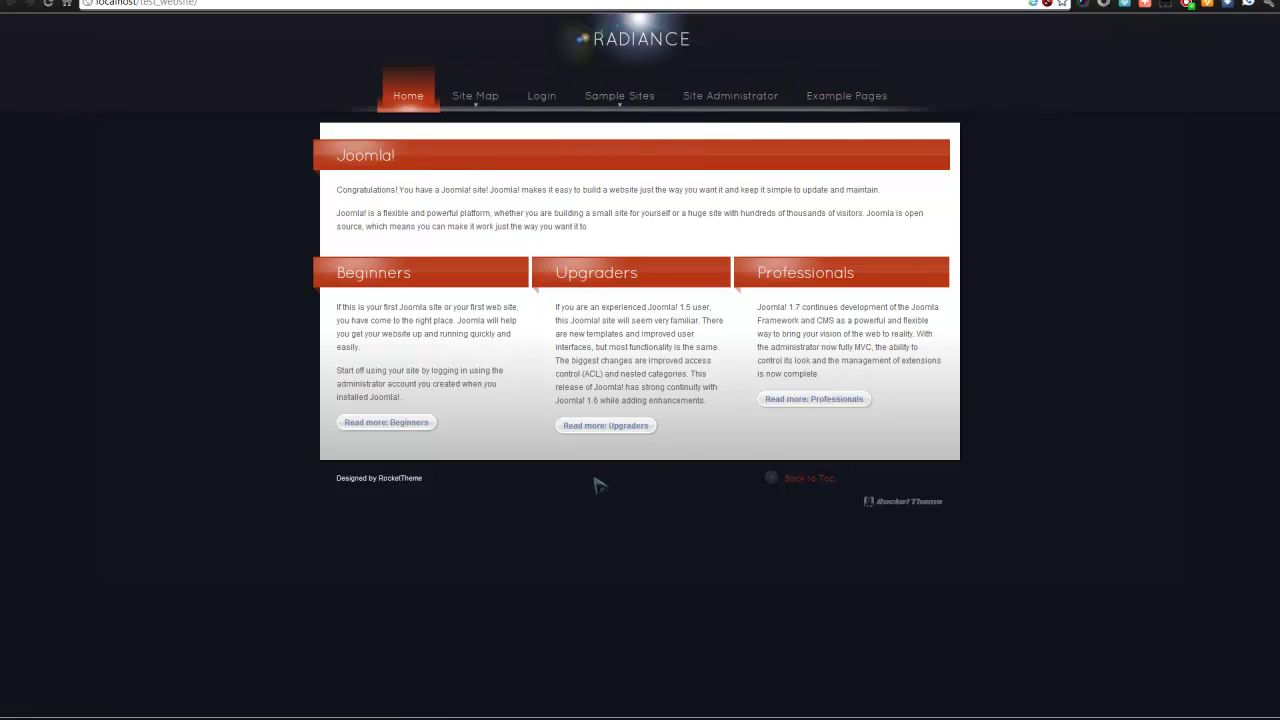
click(485, 133)
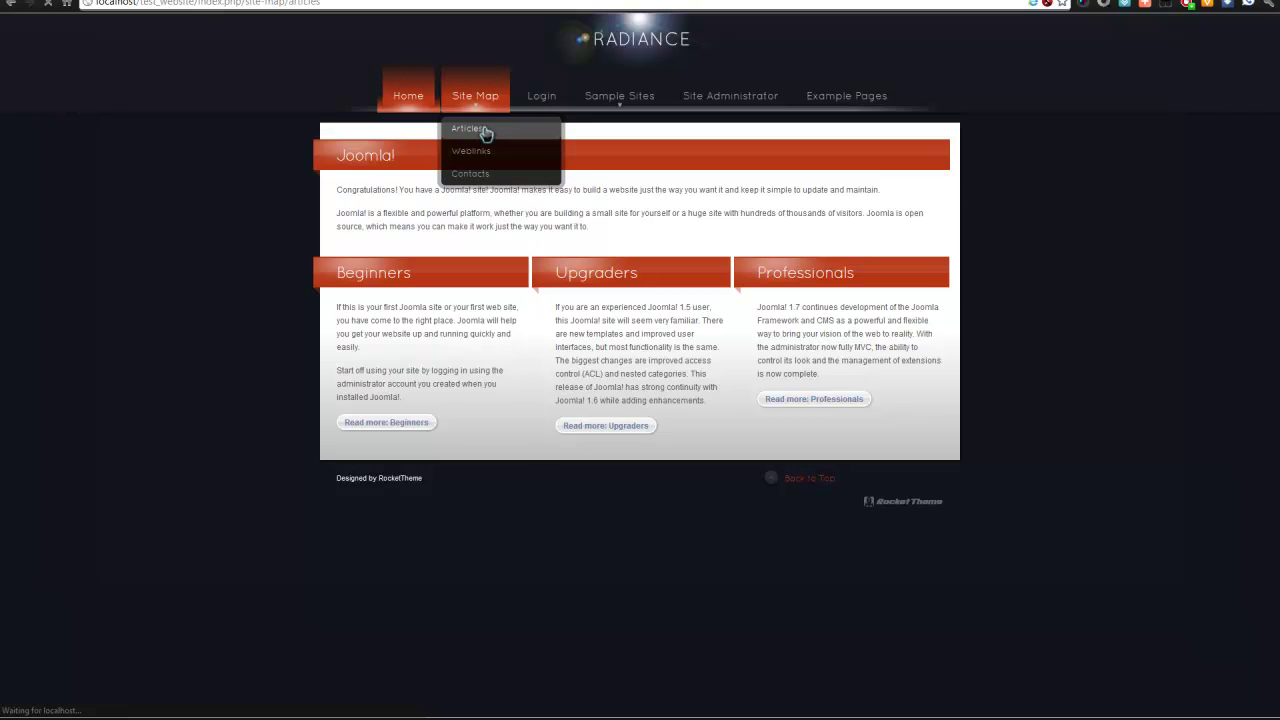